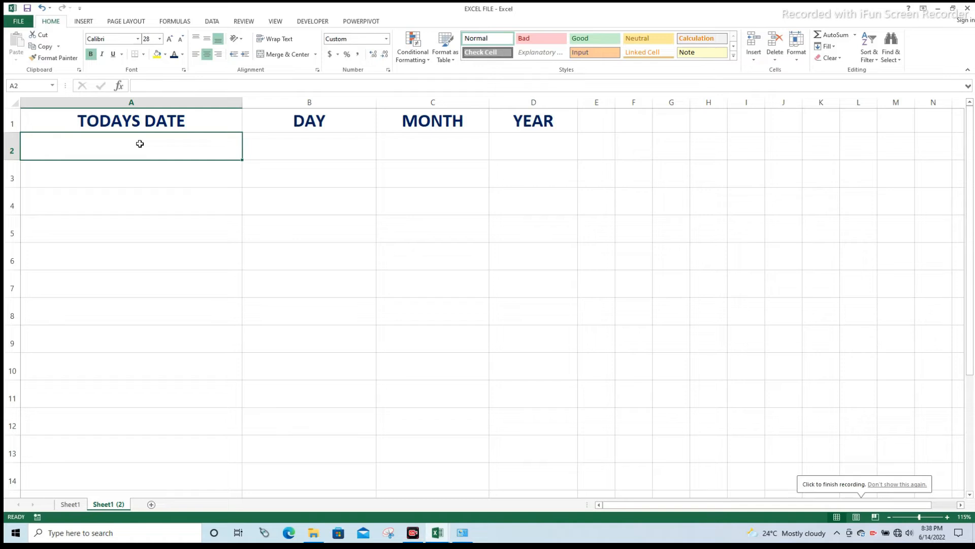
Step: Insert today's date as a static value in cell A2 under TODAYS DATE
key("ctrl+semicolon")
key("ctrl+Return")
key("Right")
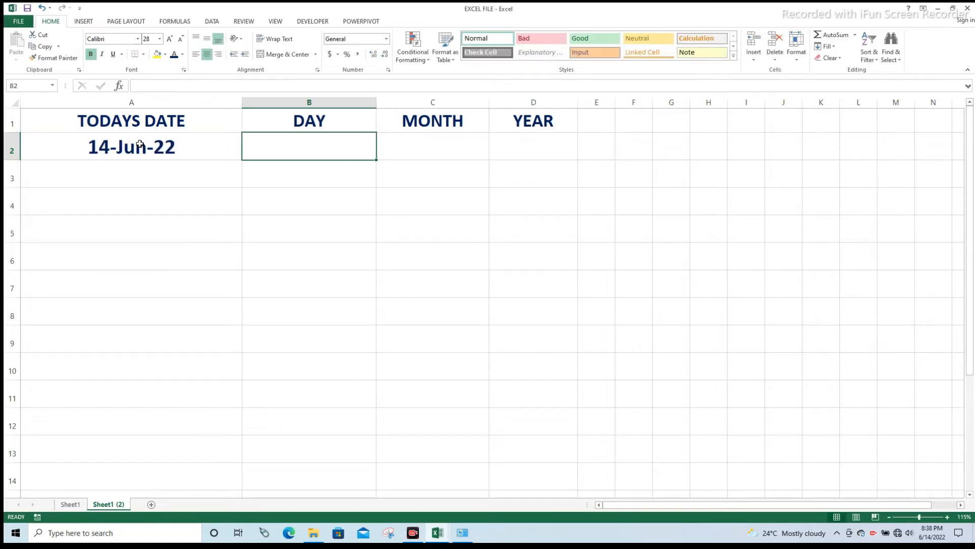
Step: Enter the formula =TEXT(A2,"dddd") in cell B2 to return the weekday name
type("=")
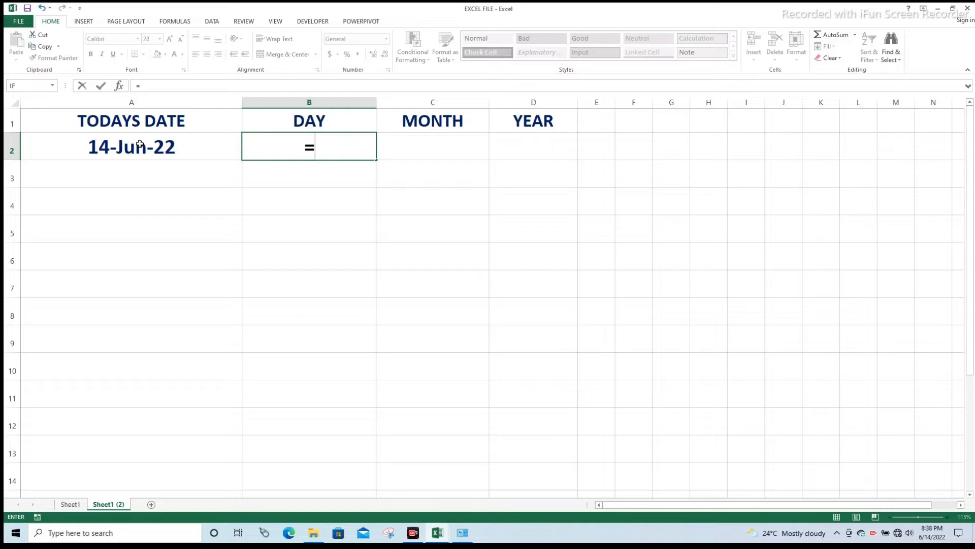
type("text(")
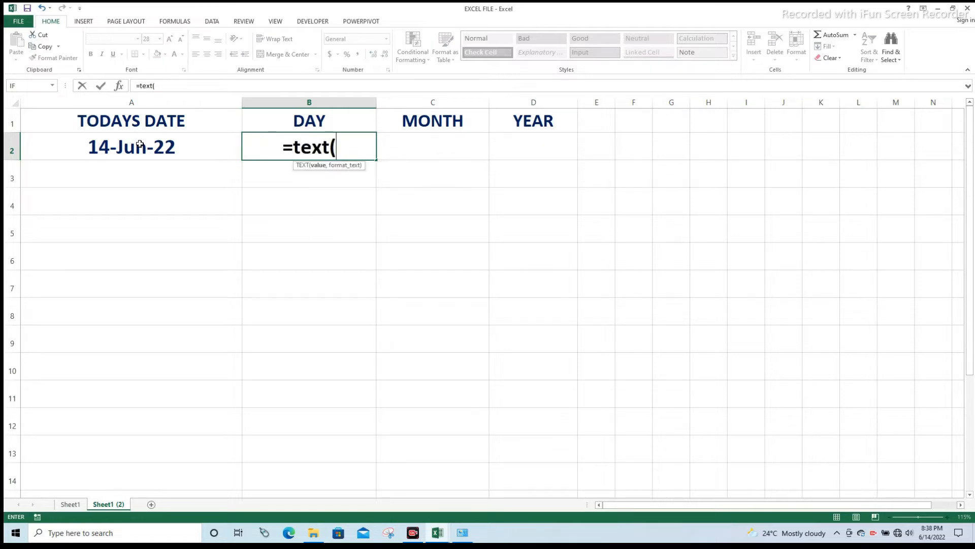
left_click(104, 146)
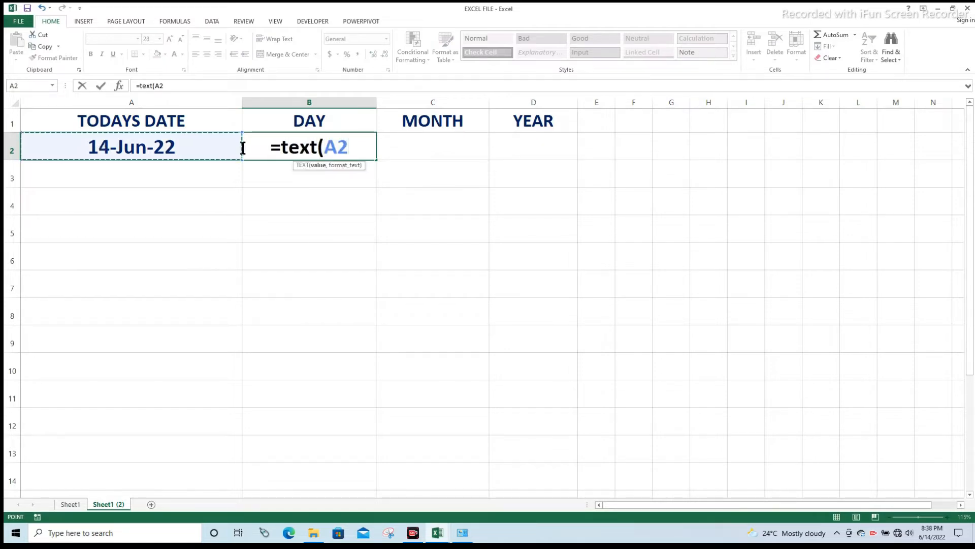
type(",\"dddd")
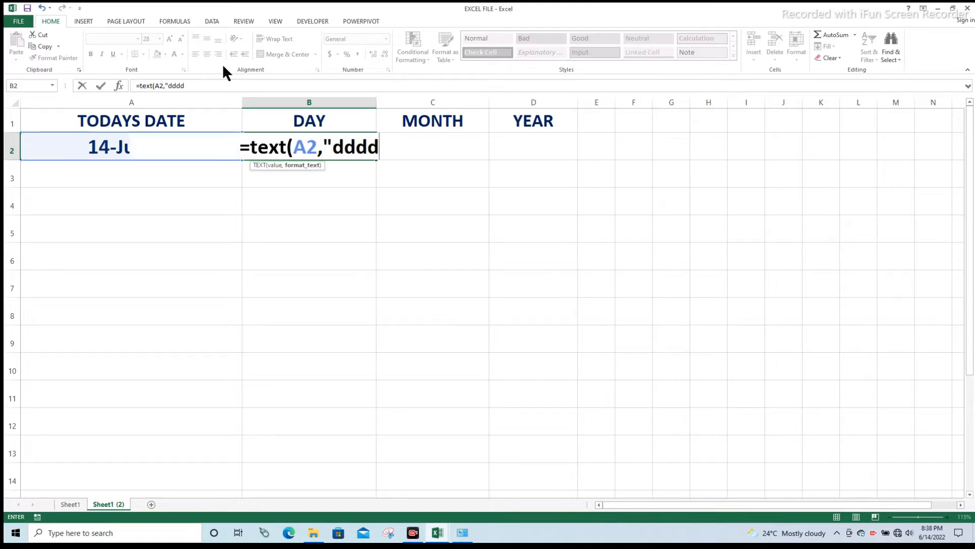
type("\")")
key("Return")
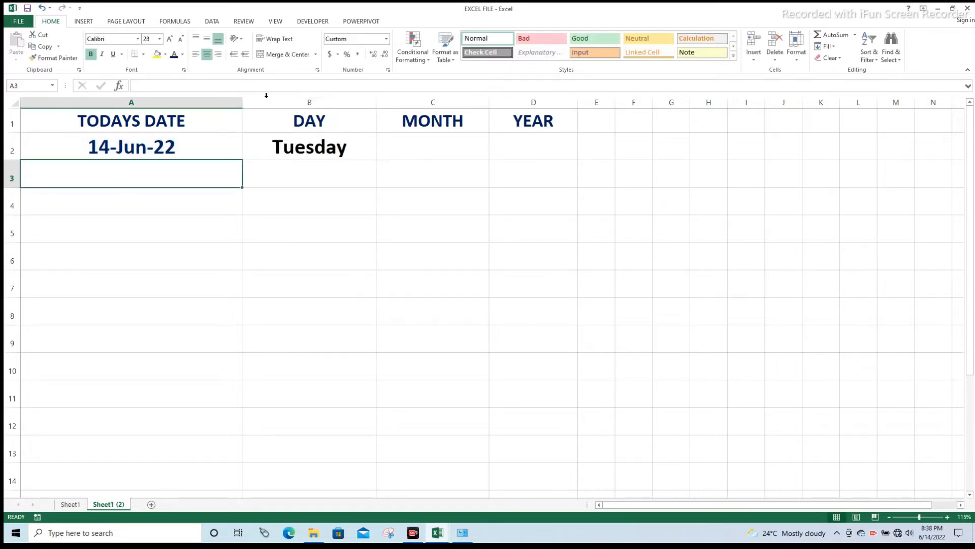
Step: Lock the column in B2's formula as $A2 and fill the formula across to D2
left_click(307, 153)
key("F2")
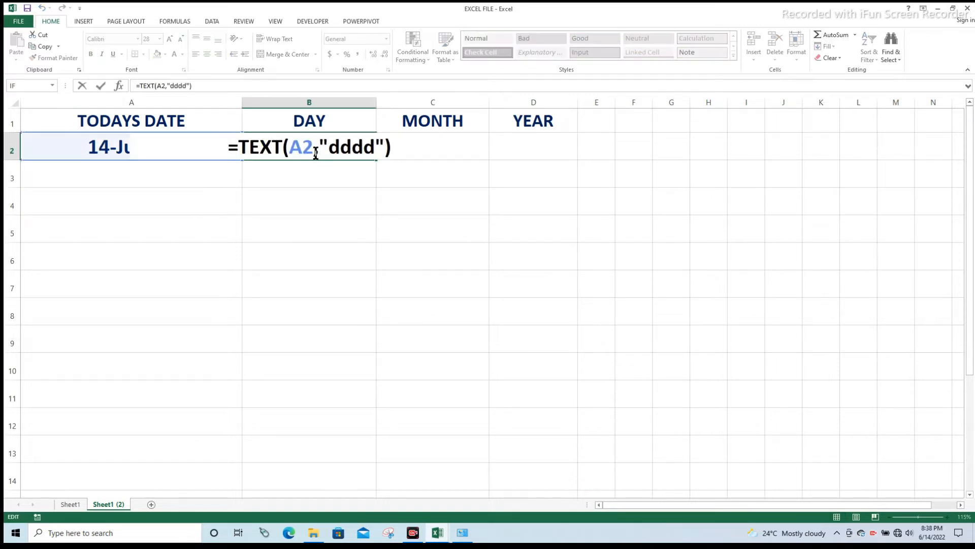
left_click(294, 149)
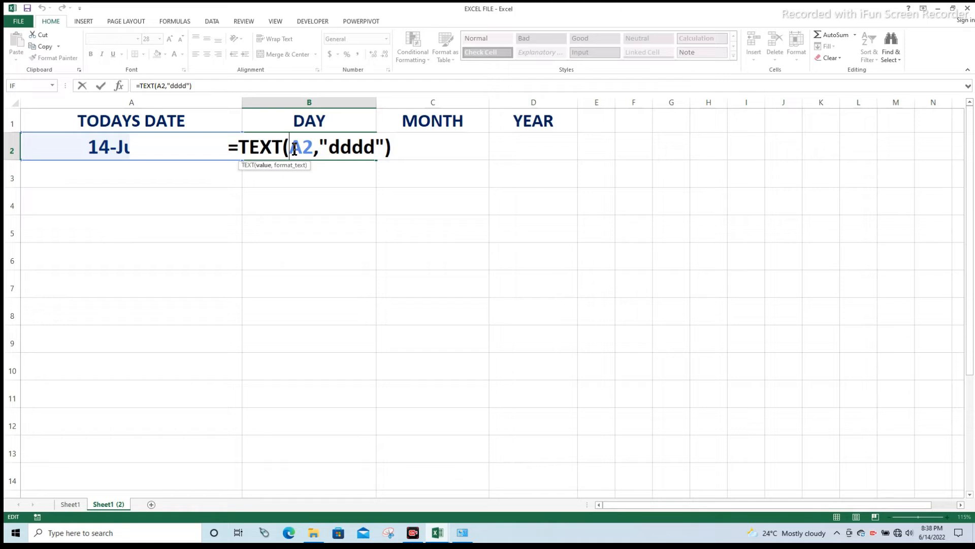
type("$")
key("Return")
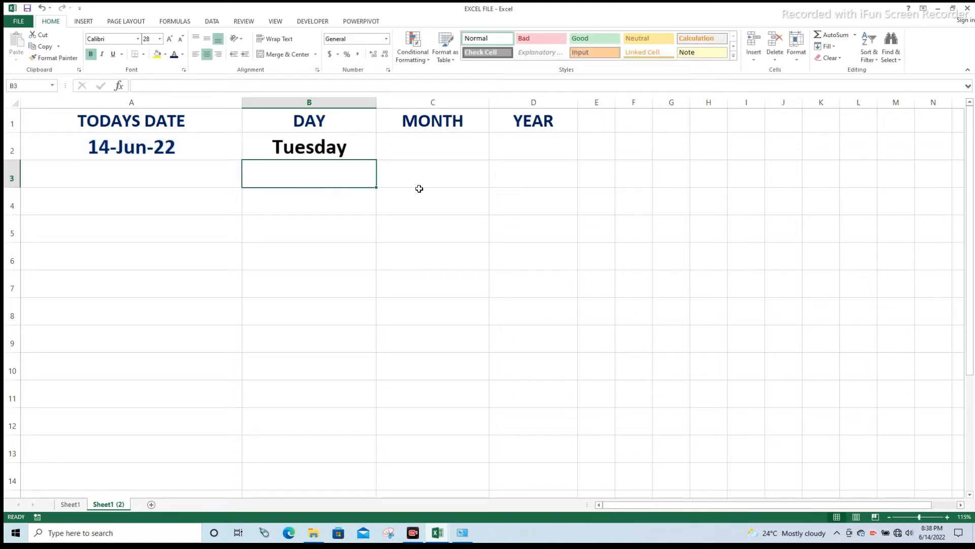
left_click(362, 150)
left_click_drag(377, 160, 572, 165)
Step: Change the format code in C2's TEXT formula to "mmmm" to return the month name
left_click(447, 144)
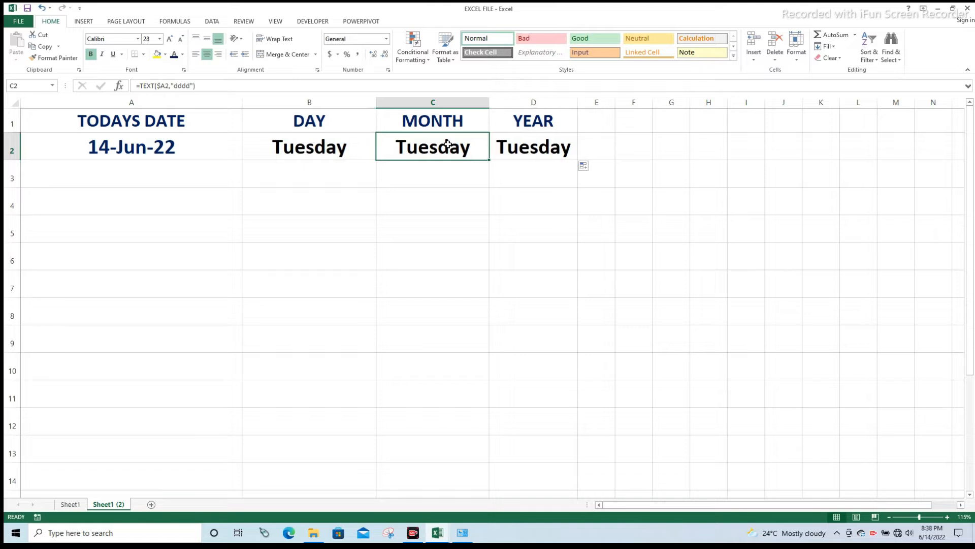
double_click(447, 145)
left_click(503, 149)
key("BackSpace")
key("BackSpace")
key("BackSpace")
key("BackSpace")
type("mmmm")
key("Tab")
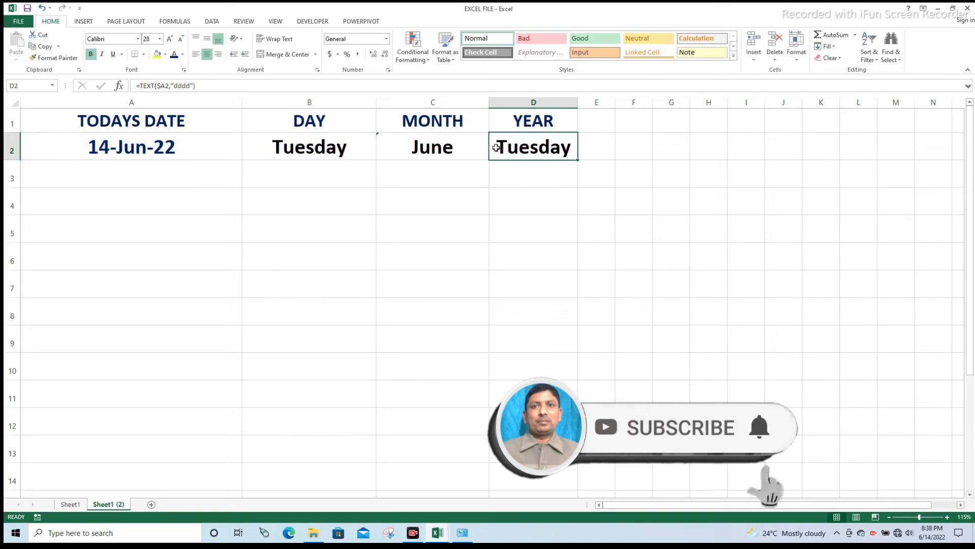
Step: Change the format code in D2's TEXT formula to "yyyy" to return the year
double_click(496, 147)
key("Left")
key("Left")
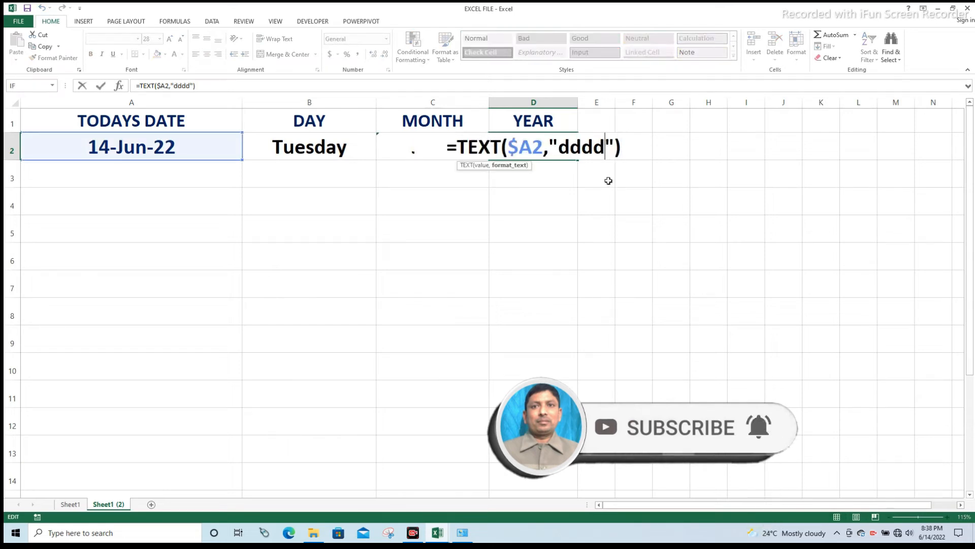
key("BackSpace")
key("BackSpace")
key("BackSpace")
key("BackSpace")
type("yyyy")
left_click(432, 174)
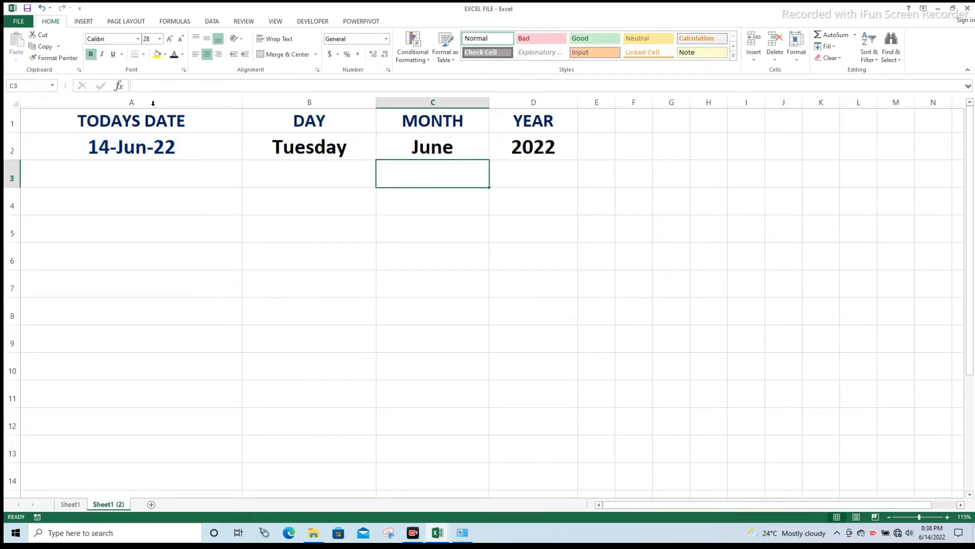
Step: Fill the date in A2 down to A11 and extend the B2:D2 formulas down to row 11
left_click(121, 146)
left_click_drag(243, 159, 239, 408)
left_click_drag(289, 147, 557, 154)
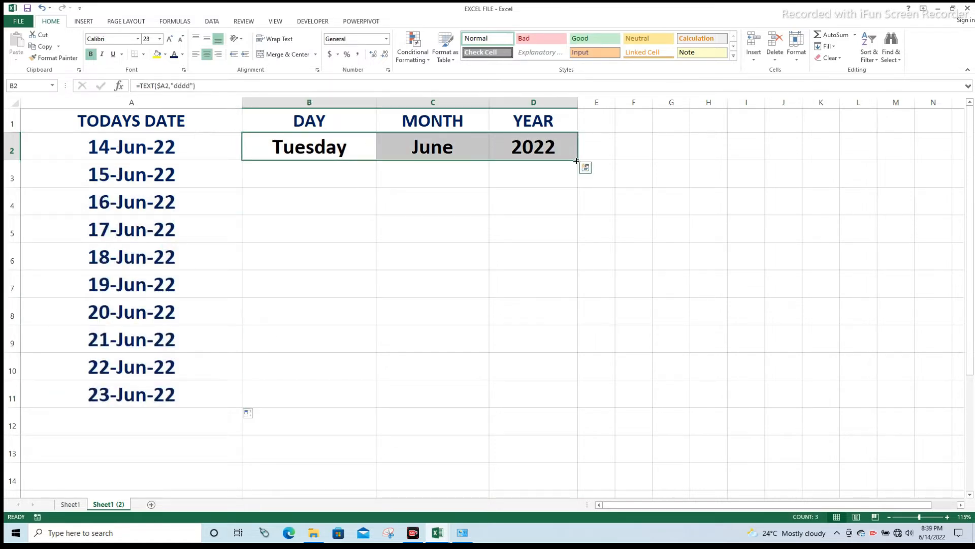
double_click(576, 161)
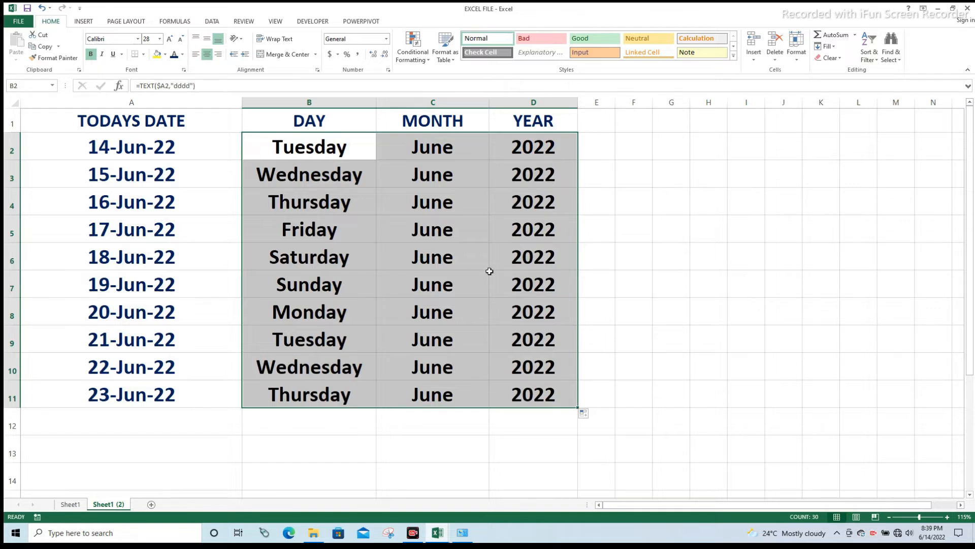
left_click(487, 228)
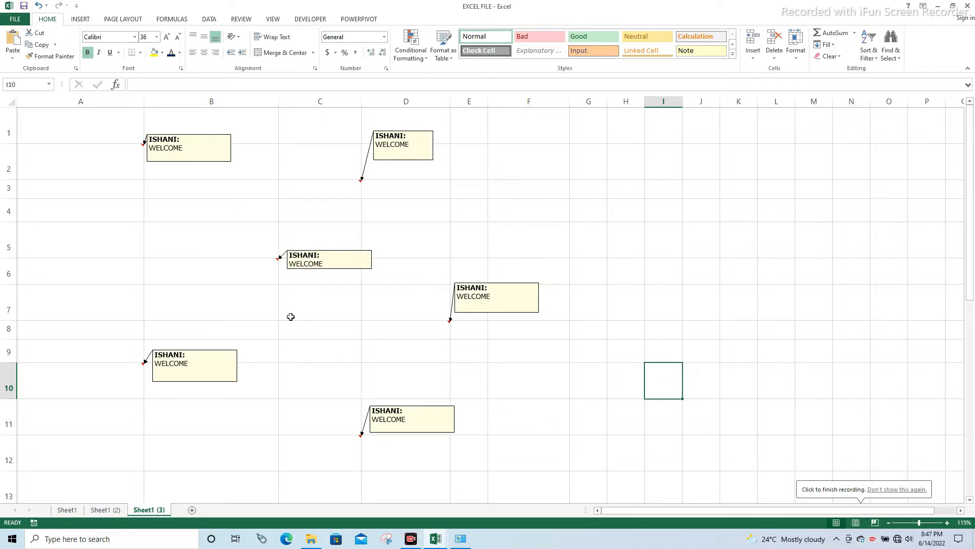
Step: Add a comment reading WELCOME to cell A5
left_click(91, 237)
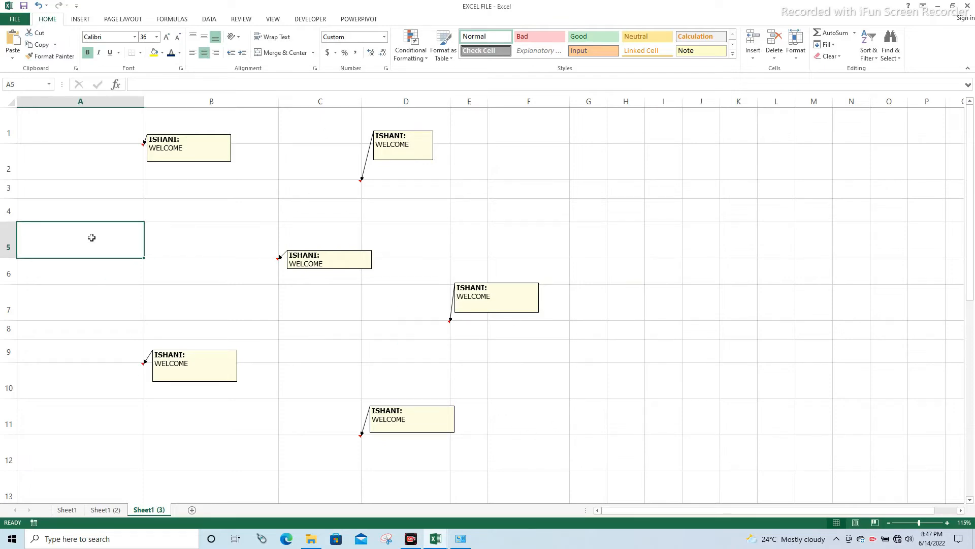
key("shift+F2")
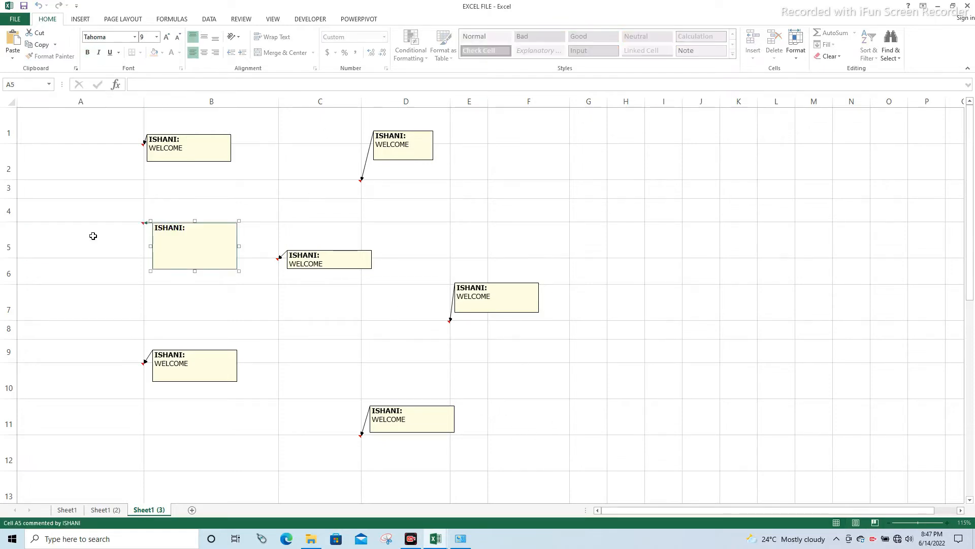
type("WELCOME")
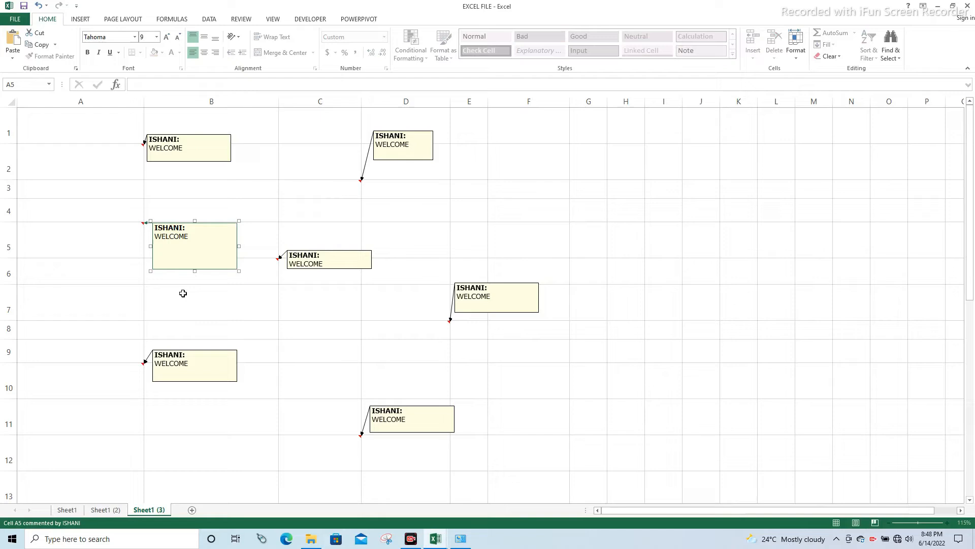
left_click(182, 294)
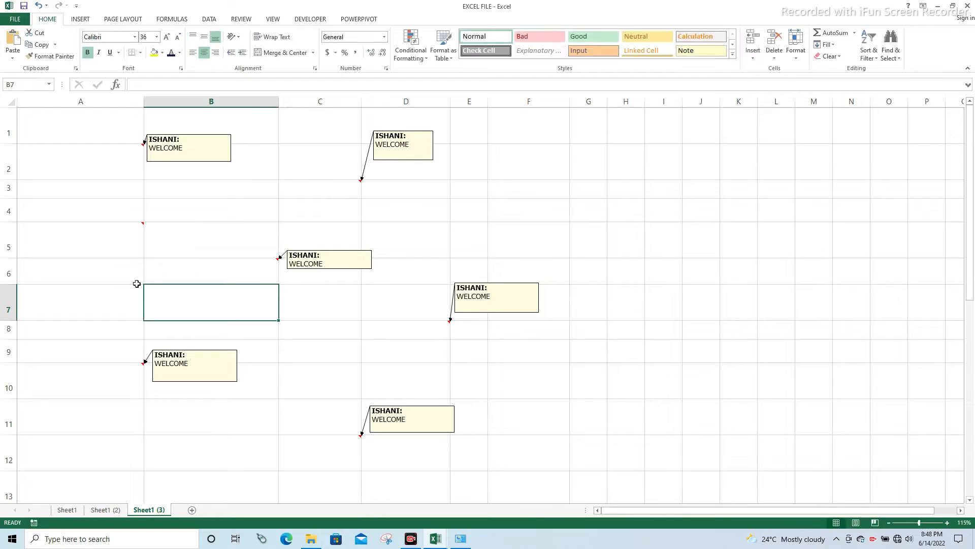
Step: Set the comment on cell A5 to stay permanently displayed
left_click(110, 242)
right_click(109, 237)
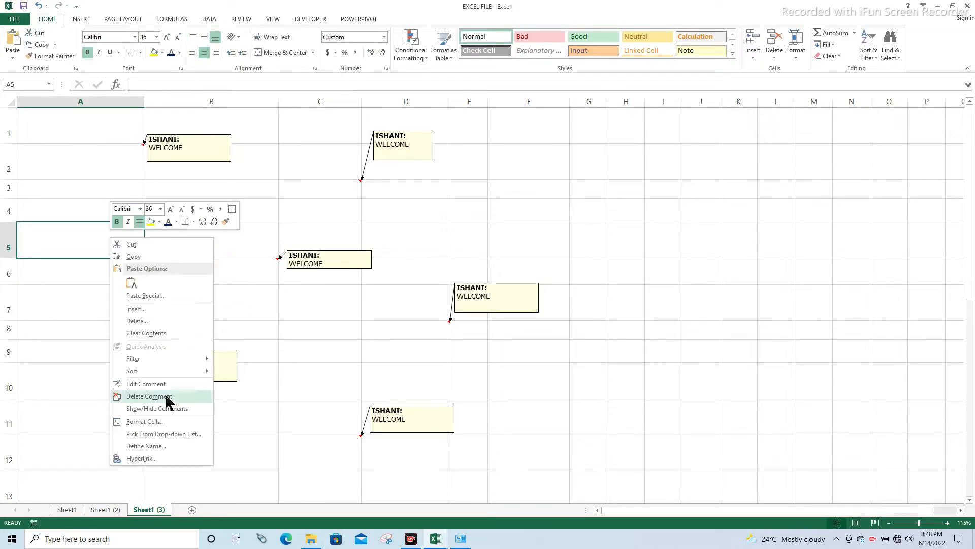
left_click(143, 410)
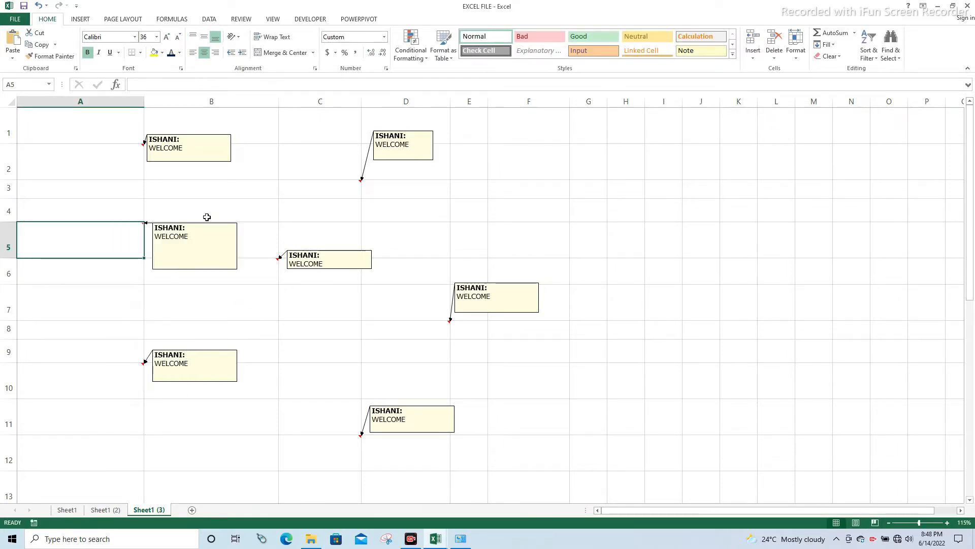
left_click(222, 273)
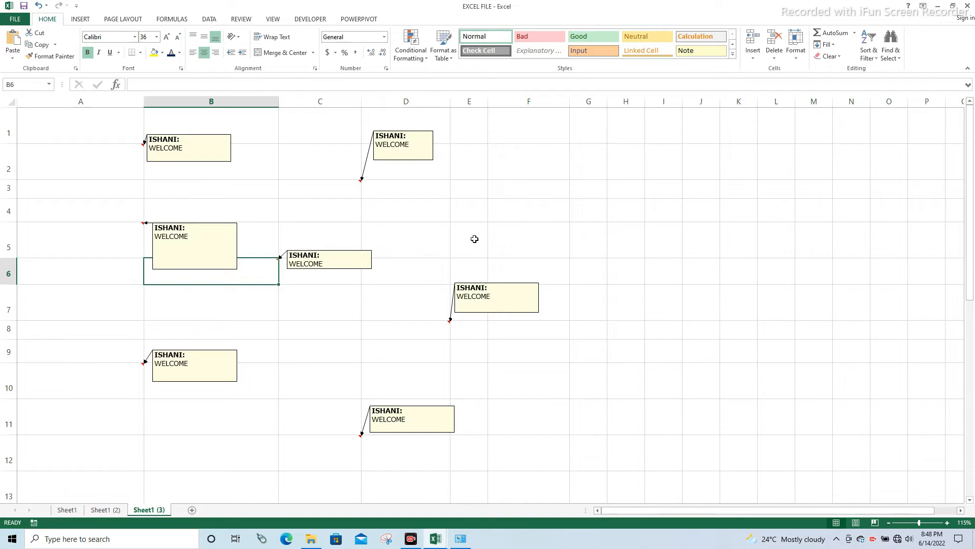
Step: Select all cells containing comments and delete them, shifting the remaining cells up
left_click(113, 161)
key("ctrl+shift+o")
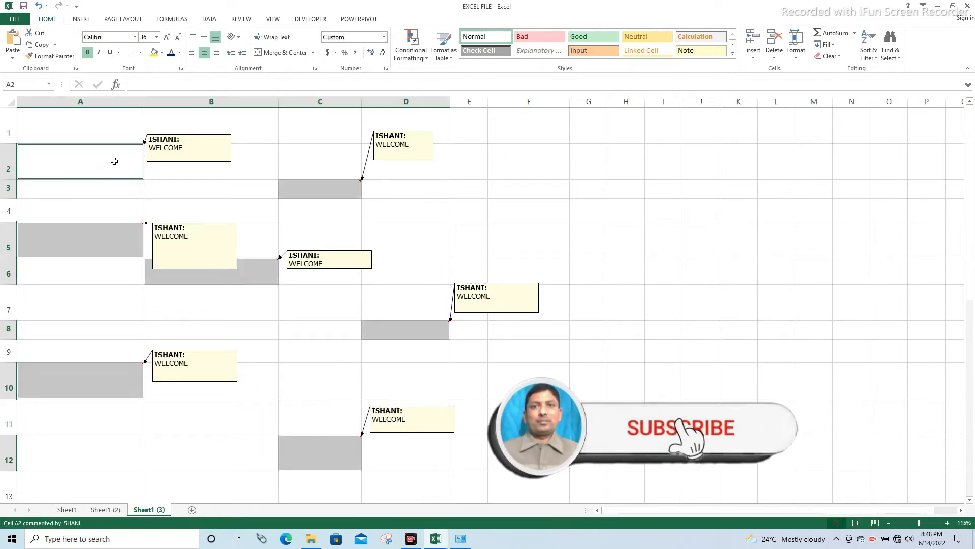
key("ctrl+minus")
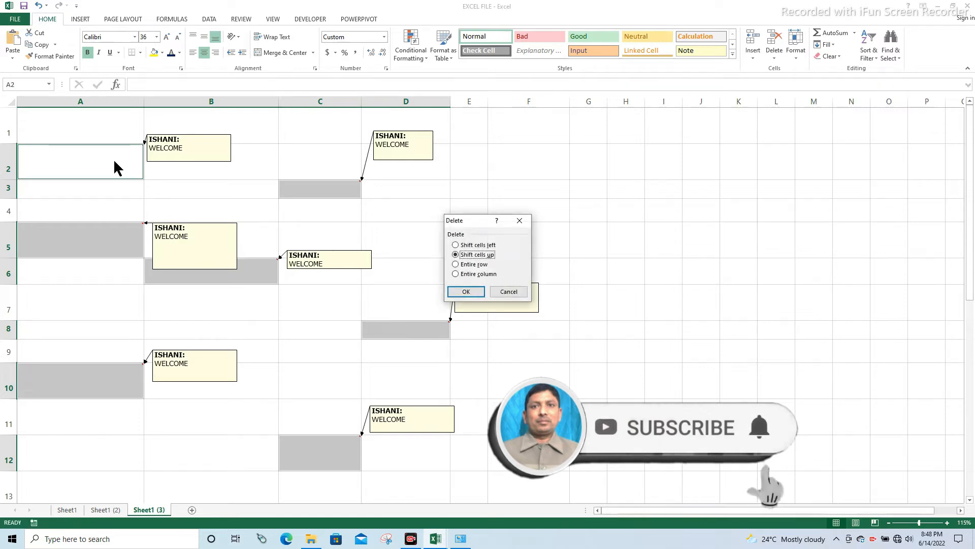
key("Return")
key("Down")
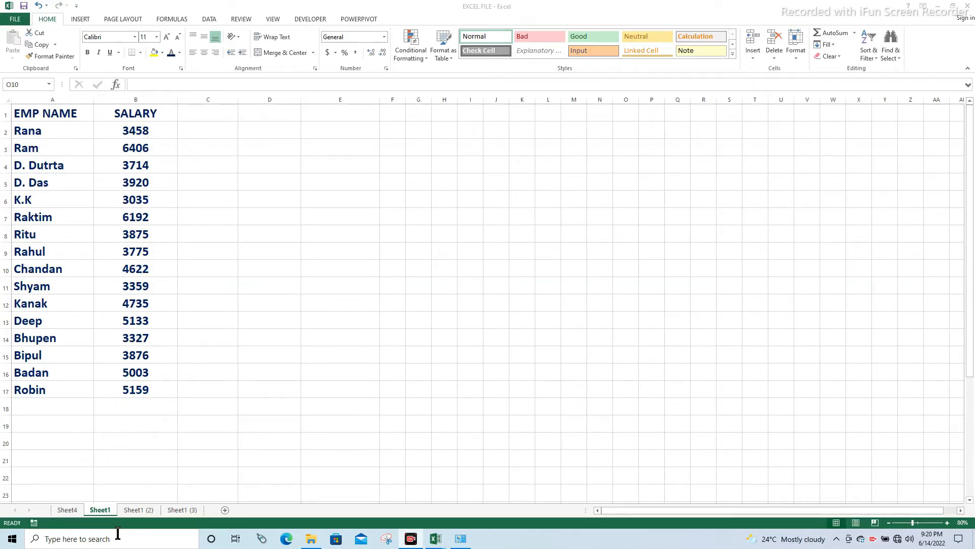
Step: Add the column header SL NO in cell C1 beside SALARY
left_click(204, 112)
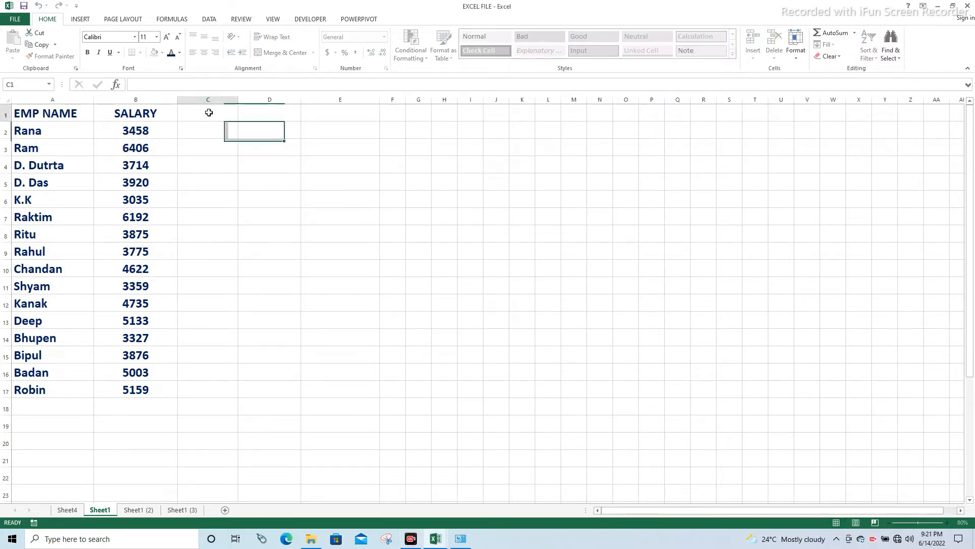
type("SL NO")
key("Return")
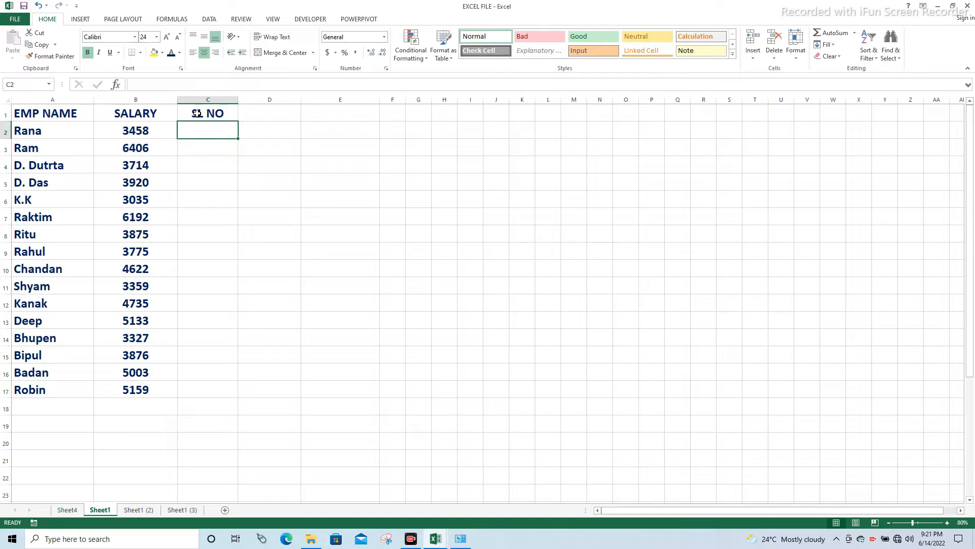
Step: Enter 1 and 2 in C2 and C3 and fill the number series down to C17
type("1")
key("Return")
type("2")
left_click(240, 214)
left_click(202, 124)
left_click_drag(207, 131, 208, 149)
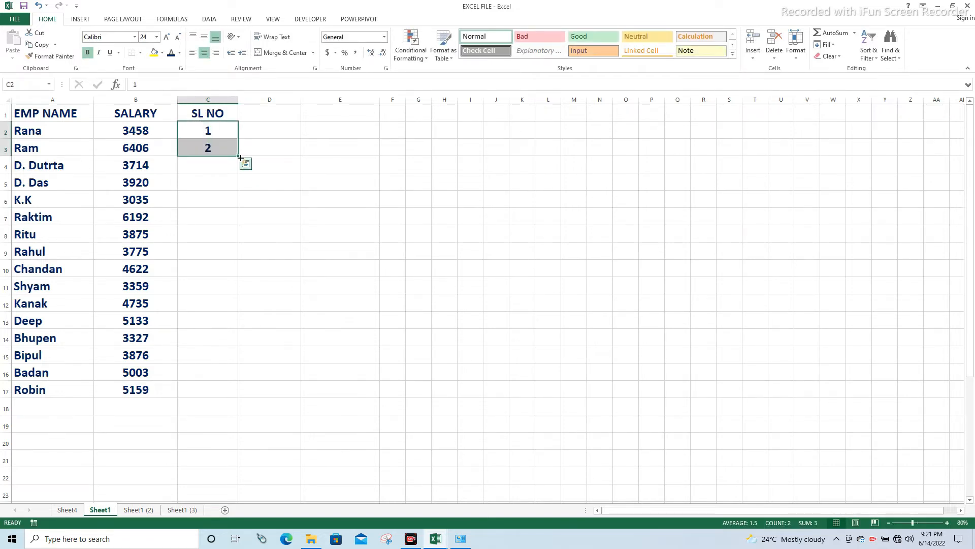
double_click(237, 157)
Step: Copy the serial numbers in C2:C17 and paste them directly below, starting at C18
key("ctrl+c")
scroll(201, 333, "down", 3)
left_click(194, 256)
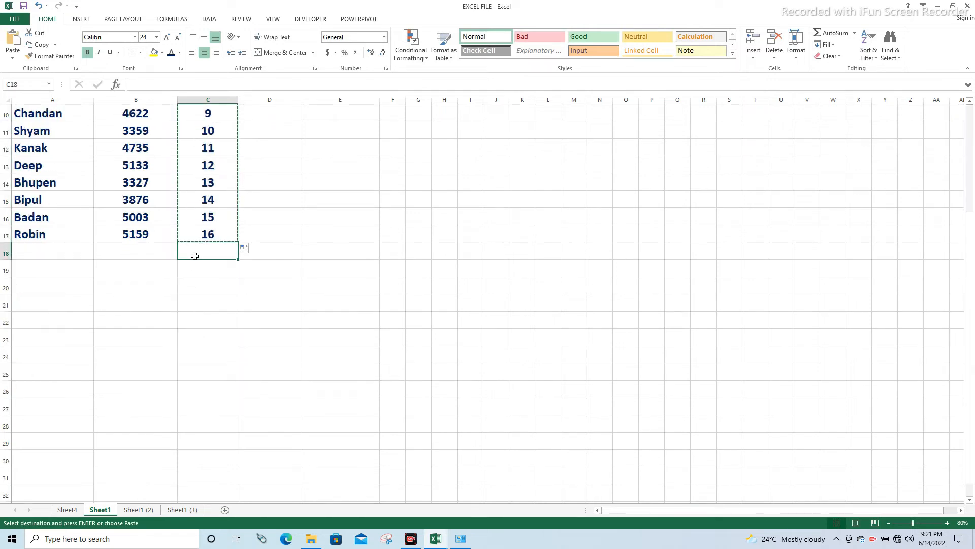
key("ctrl+v")
Step: Sort the whole table, including its headers, by SL NO values from smallest to largest
left_click(106, 218)
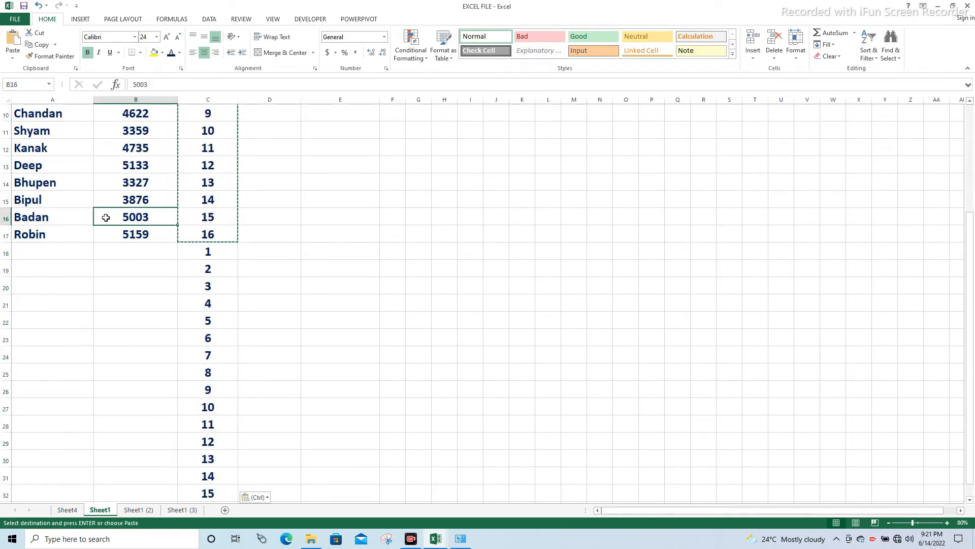
key("ctrl+a")
scroll(217, 203, "up", 3)
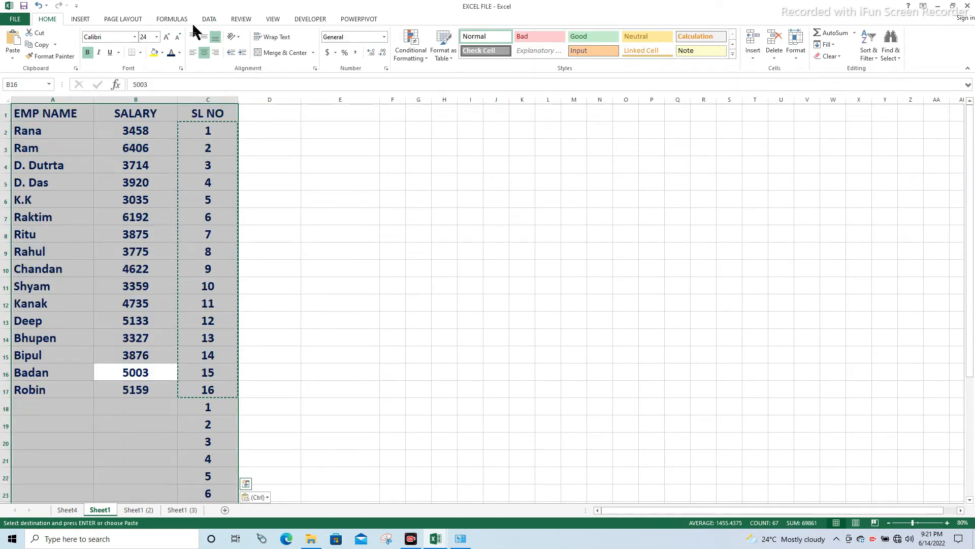
left_click(209, 19)
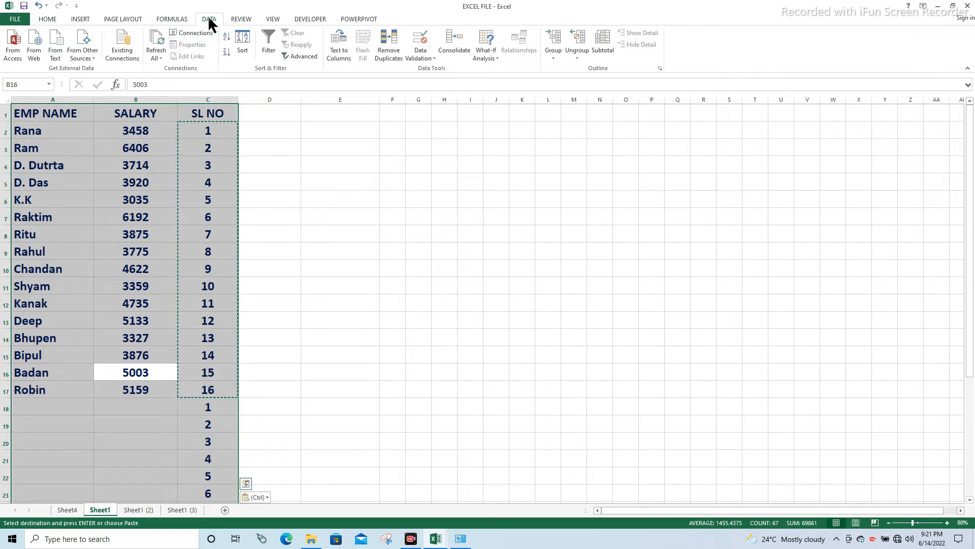
left_click(243, 45)
left_click(414, 245)
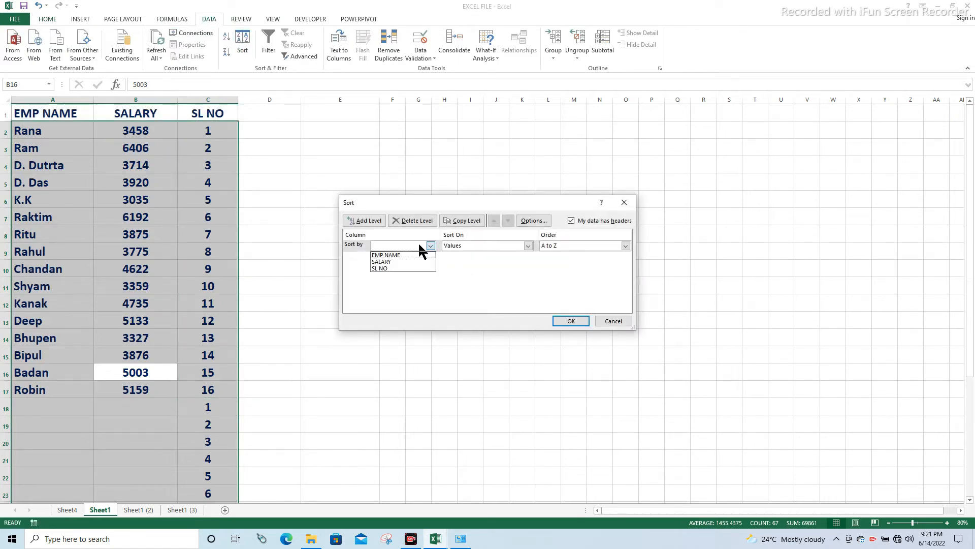
left_click(394, 268)
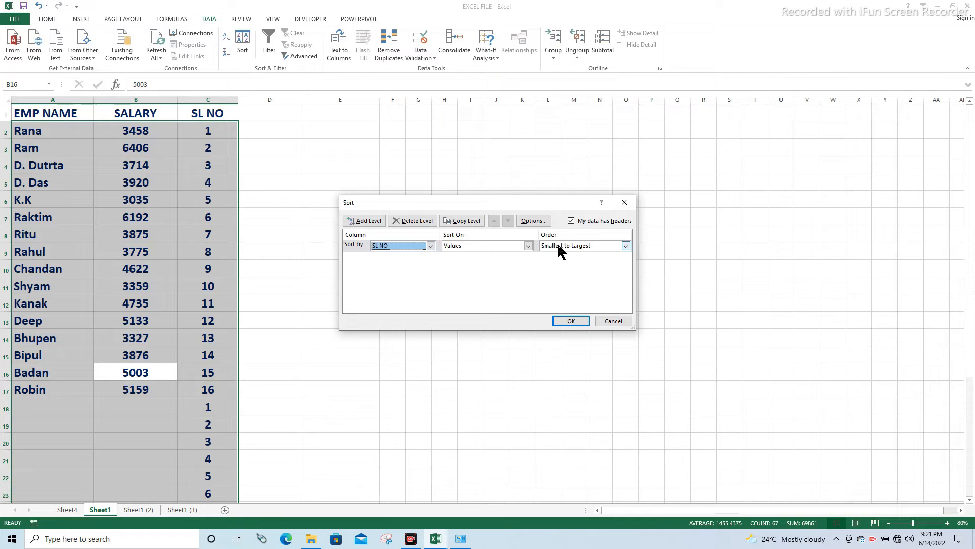
left_click(564, 322)
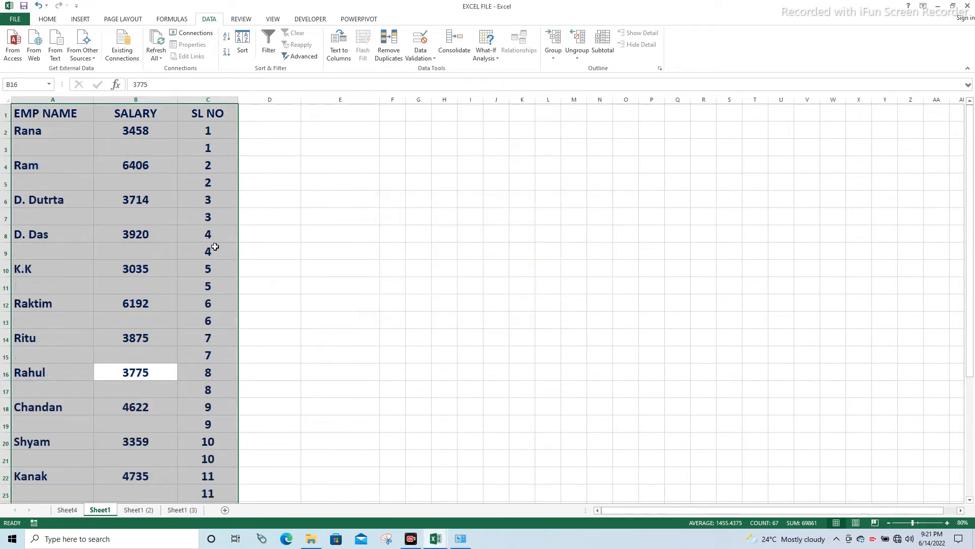
Step: Delete the entire SL NO column C and check the blank rows between the employee records
left_click(221, 99)
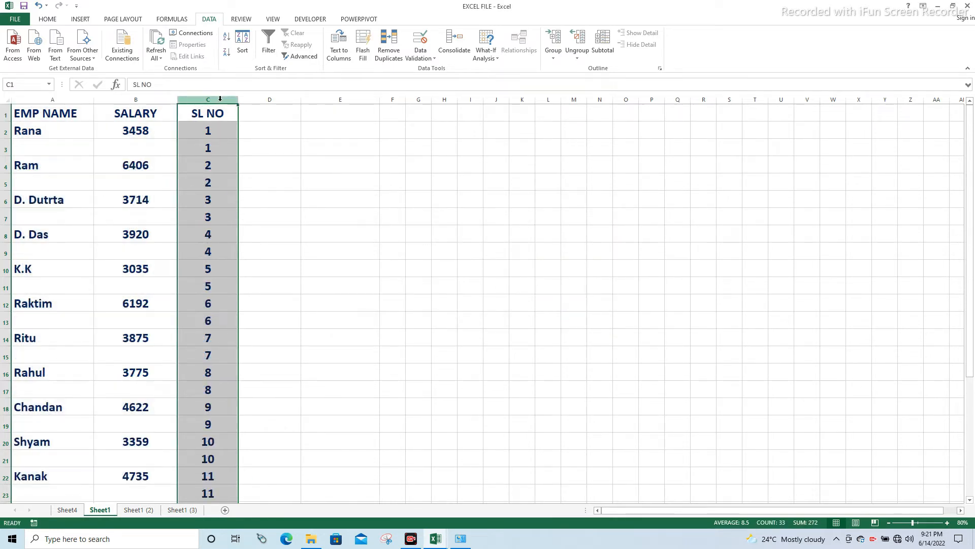
key("ctrl+minus")
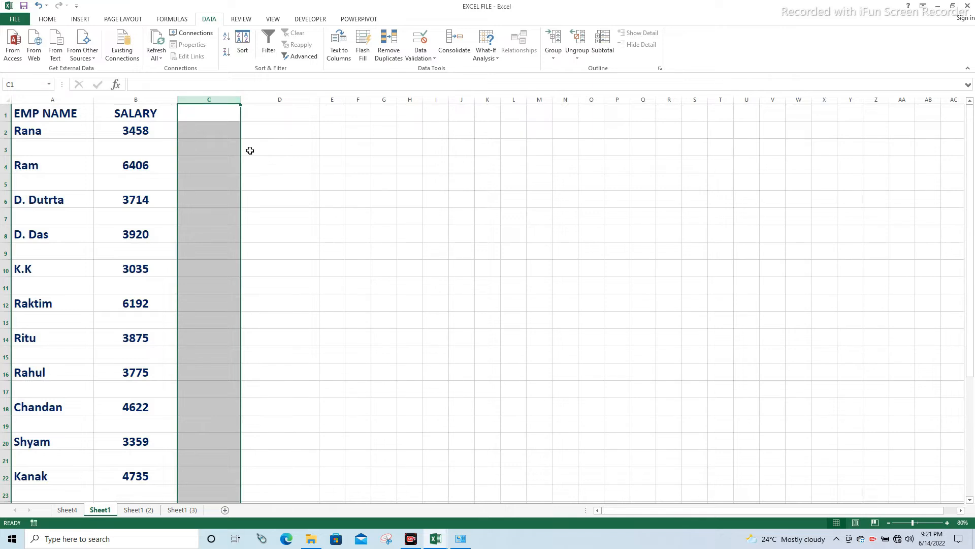
left_click(131, 247)
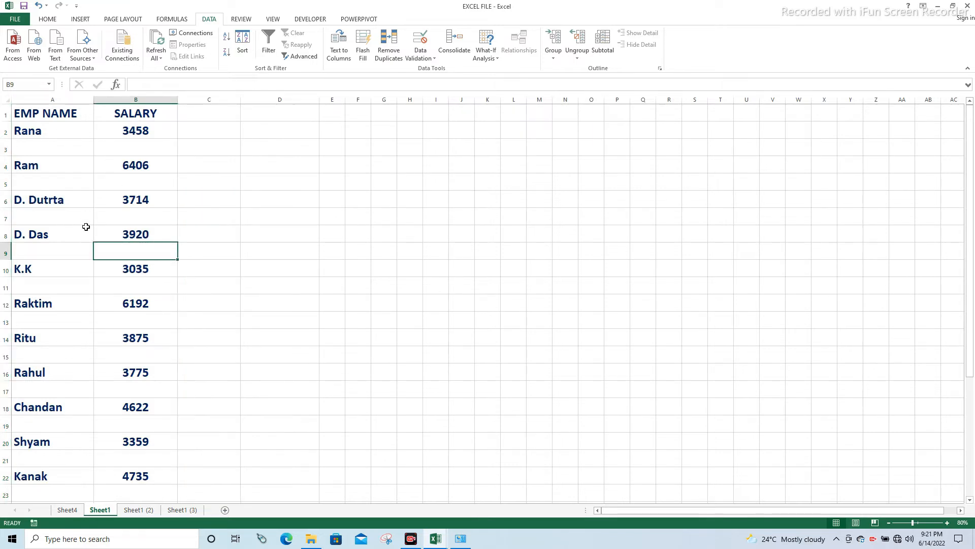
scroll(85, 226, "down", 7)
scroll(109, 203, "up", 7)
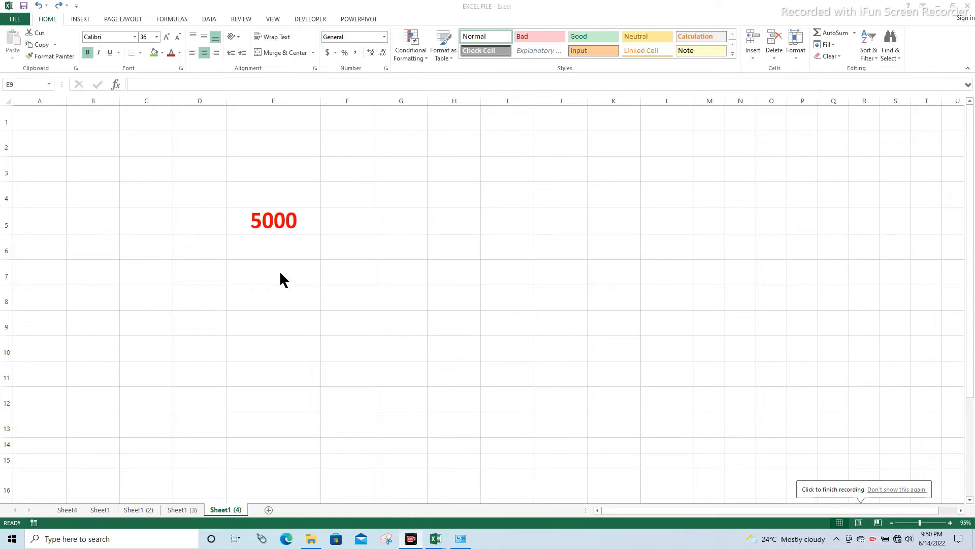
Step: Fill the value 5000 from E5 right through J5 and down through E11
left_click(268, 219)
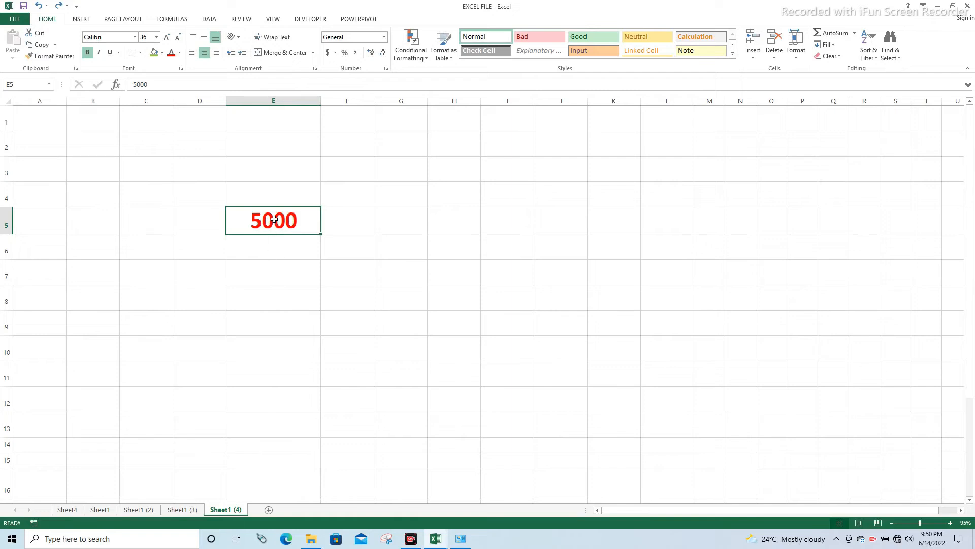
left_click_drag(331, 227, 533, 227)
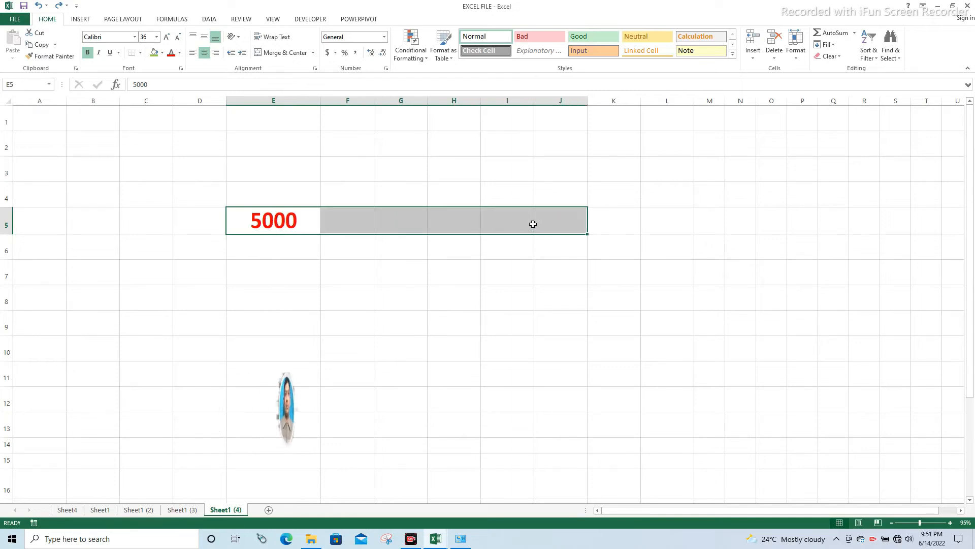
key("ctrl+r")
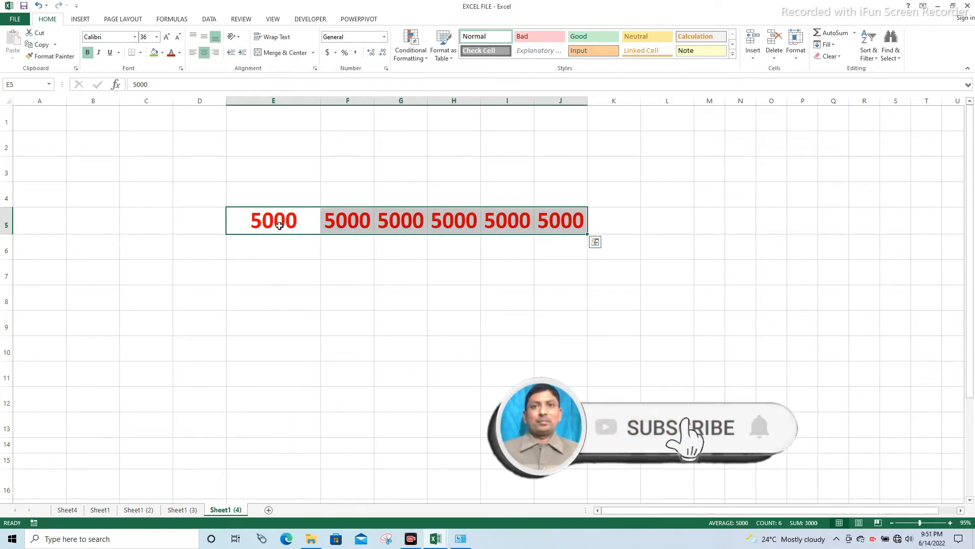
left_click_drag(273, 223, 276, 370)
key("ctrl+d")
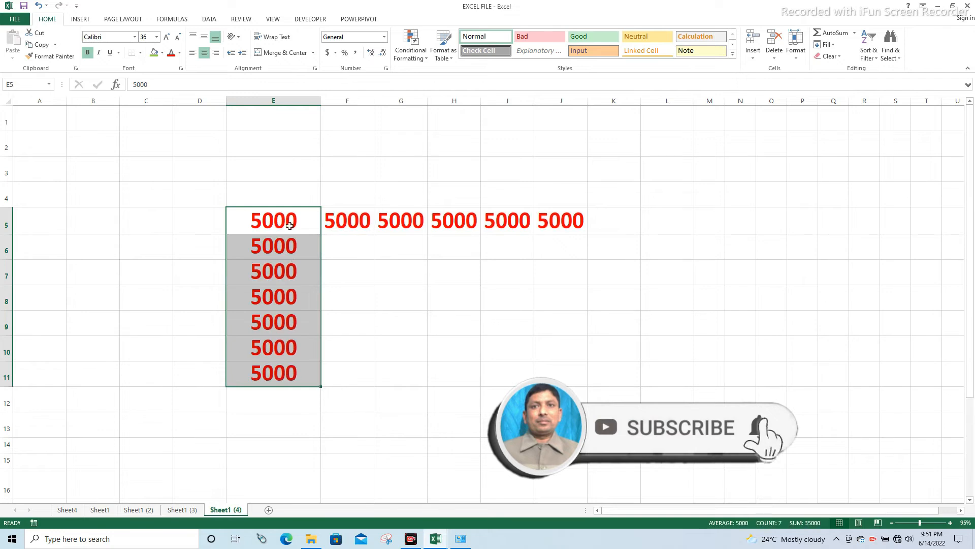
Step: Fill the value 5000 from E5 upward through E1
left_click(287, 221)
left_click_drag(287, 221, 294, 112)
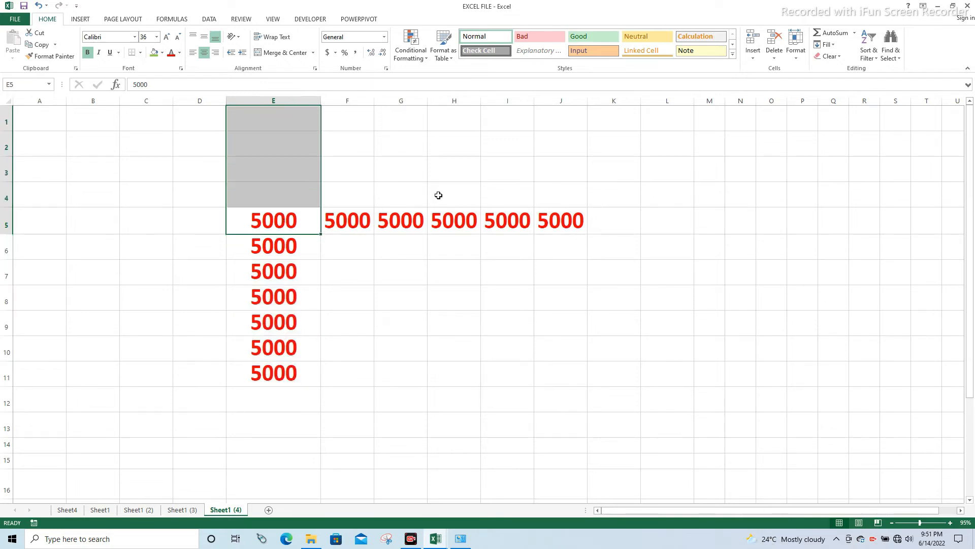
key("alt")
key("h")
key("f")
key("i")
key("u")
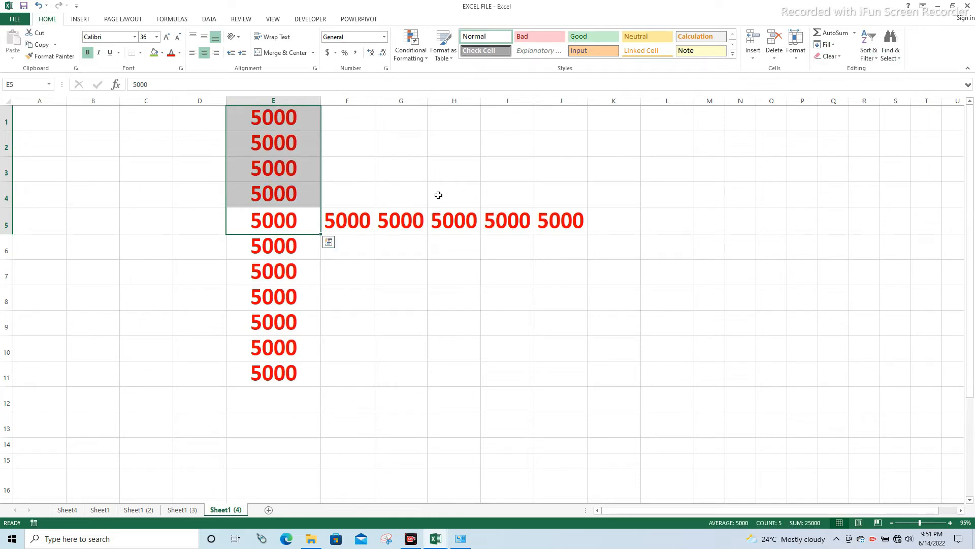
key("Down")
Step: Fill the value 5000 from E5 leftward through A5
left_click_drag(274, 217, 39, 210)
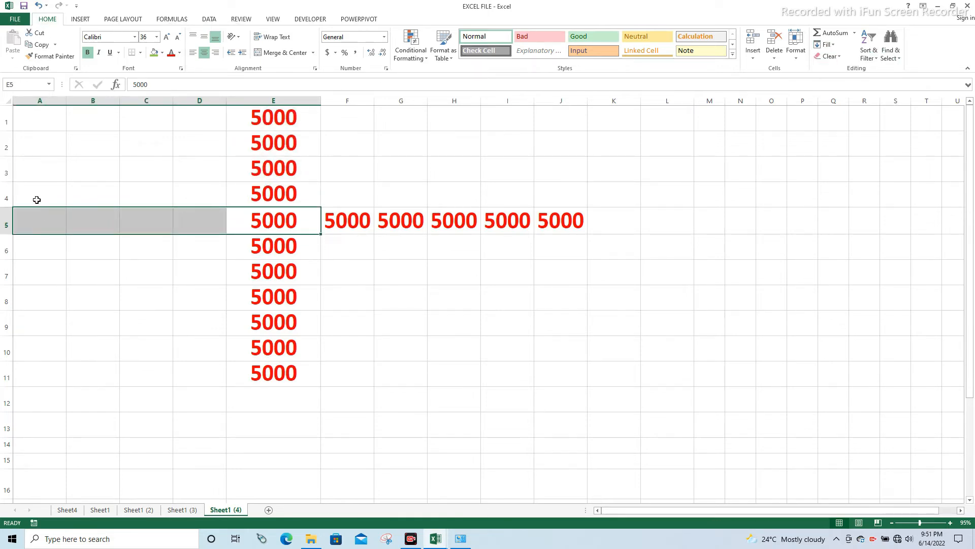
key("alt")
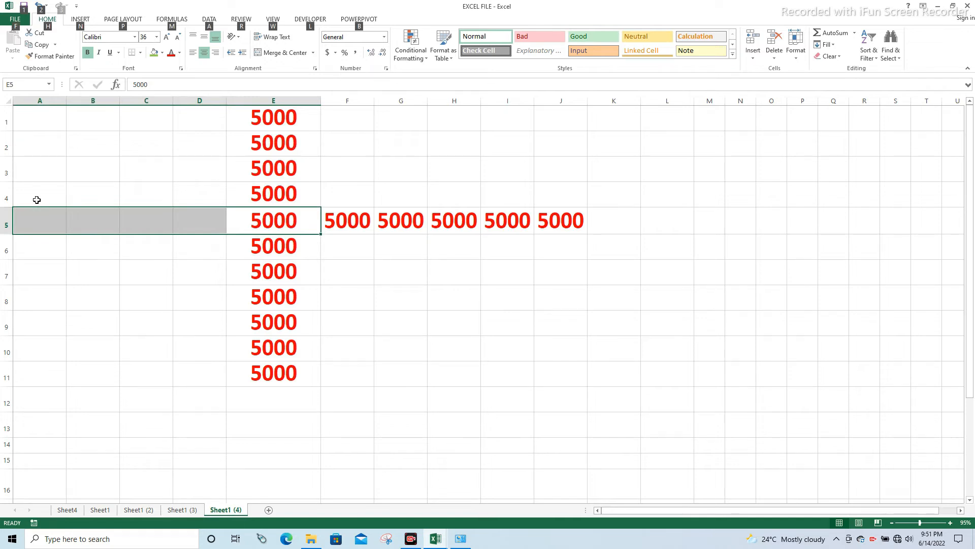
key("h")
key("f")
key("i")
key("l")
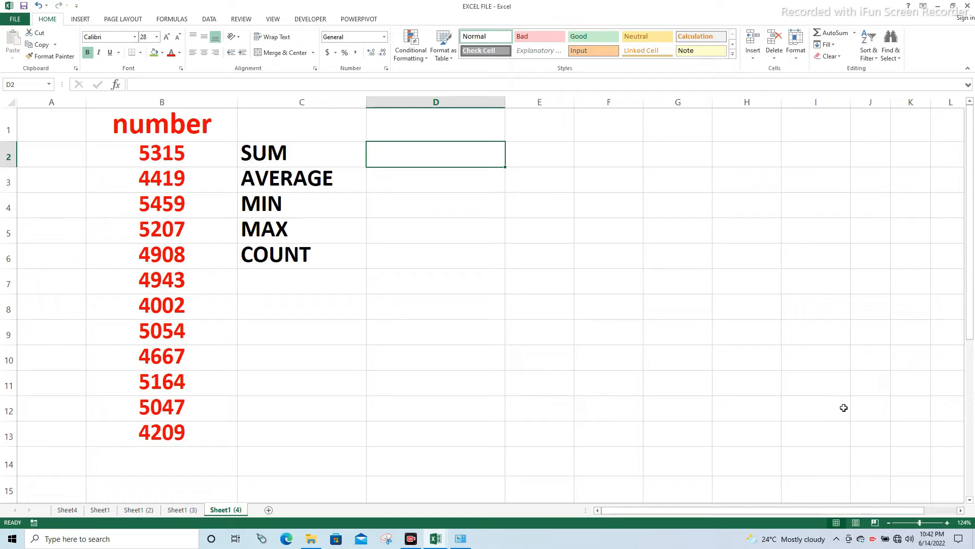
Step: Enter an automatic SUM formula in D2 that totals the whole of column B
key("alt+equal")
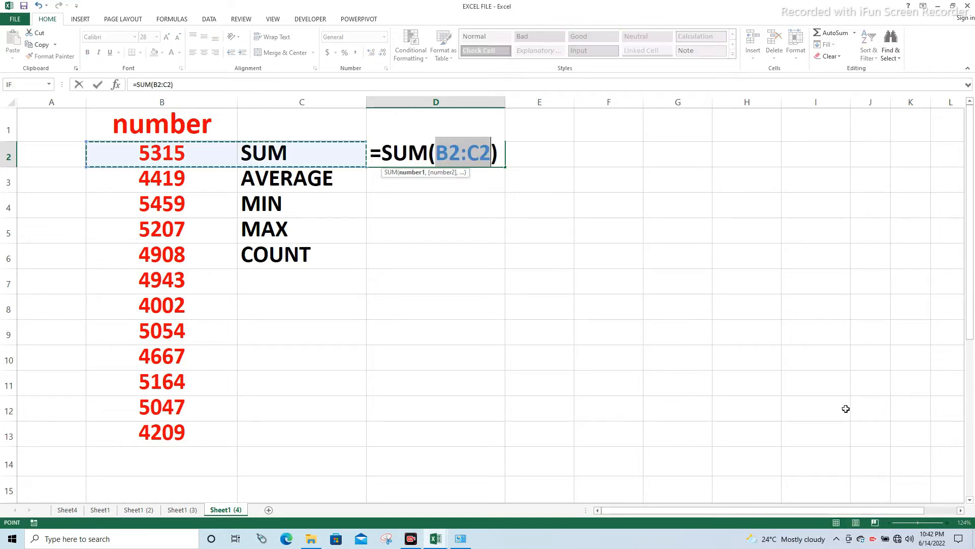
key("Left")
key("Right")
key("ctrl+space")
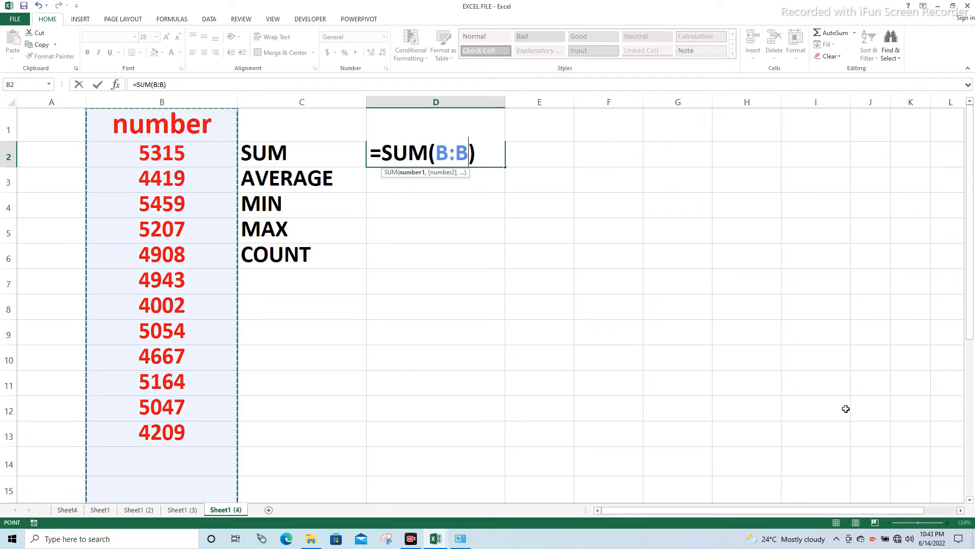
key("Return")
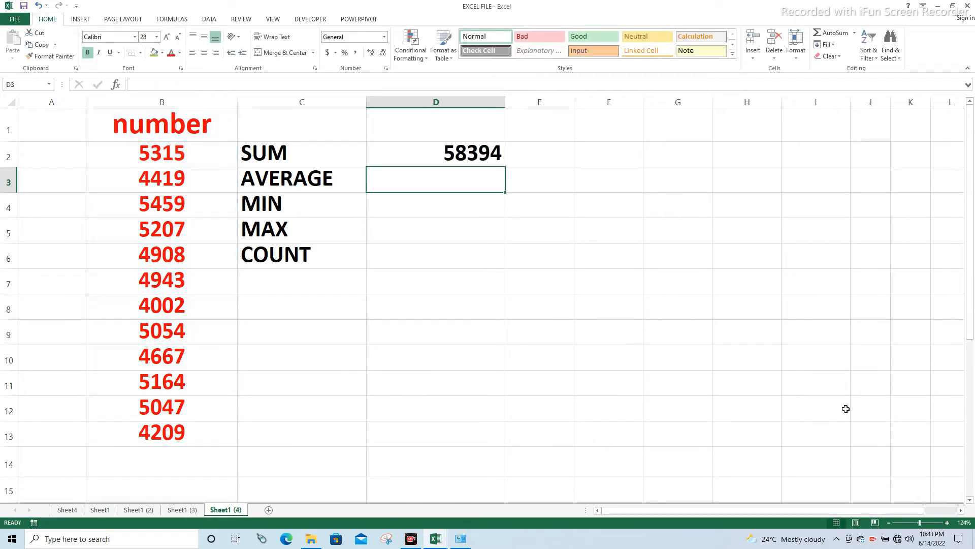
Step: Enter an AVERAGE formula in D3 covering the whole of column B
type("=AVER")
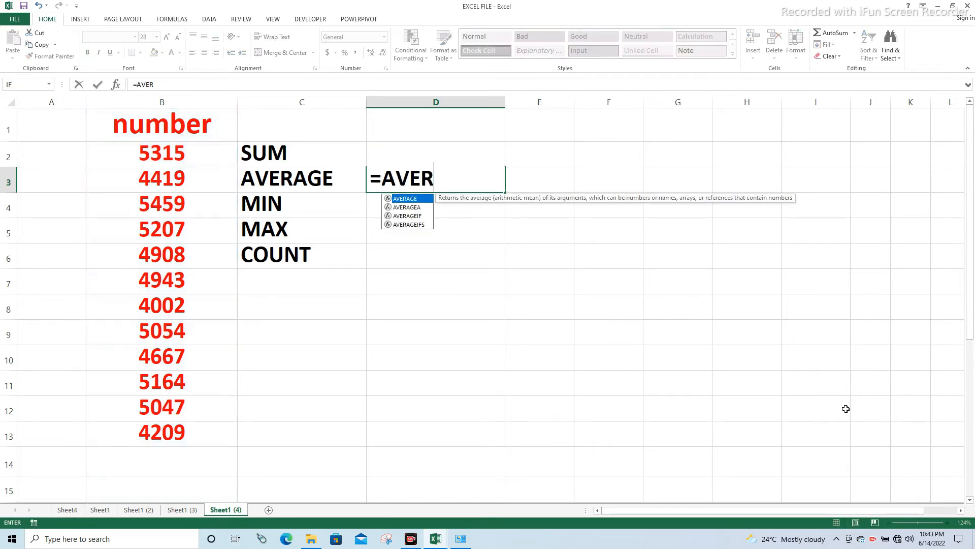
key("Tab")
key("Left")
key("Left")
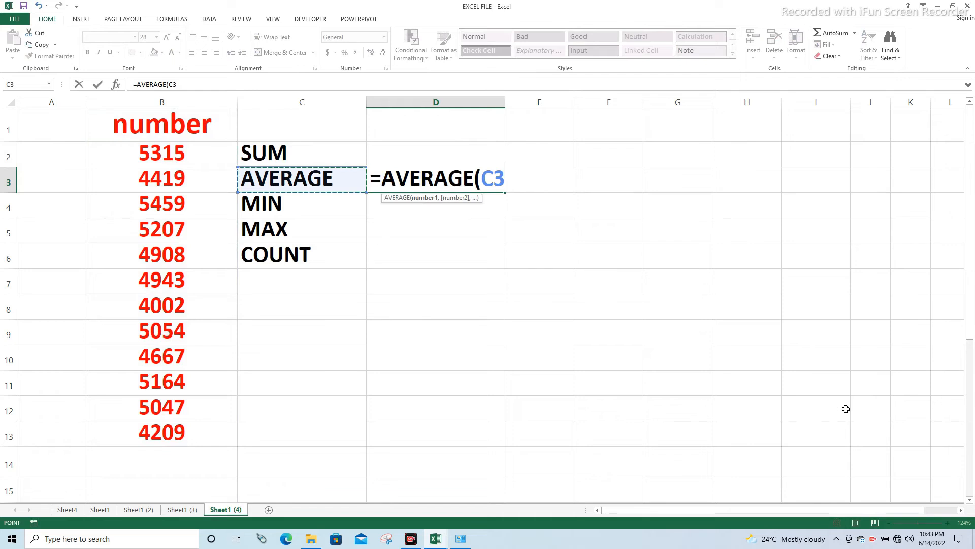
key("ctrl+space")
key("Return")
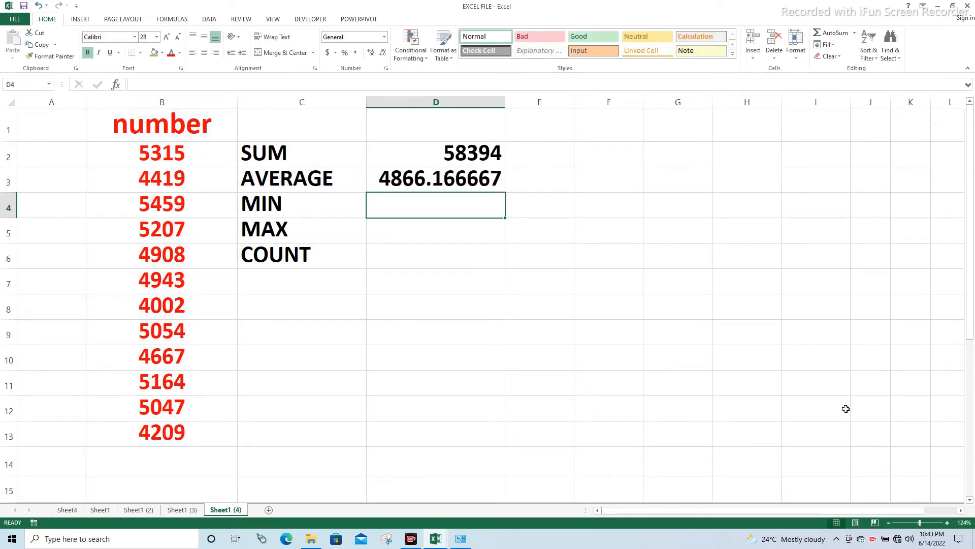
Step: Enter a MIN formula in D4 covering the whole of column B
type("=MIN(")
key("Left")
key("Left")
key("ctrl+space")
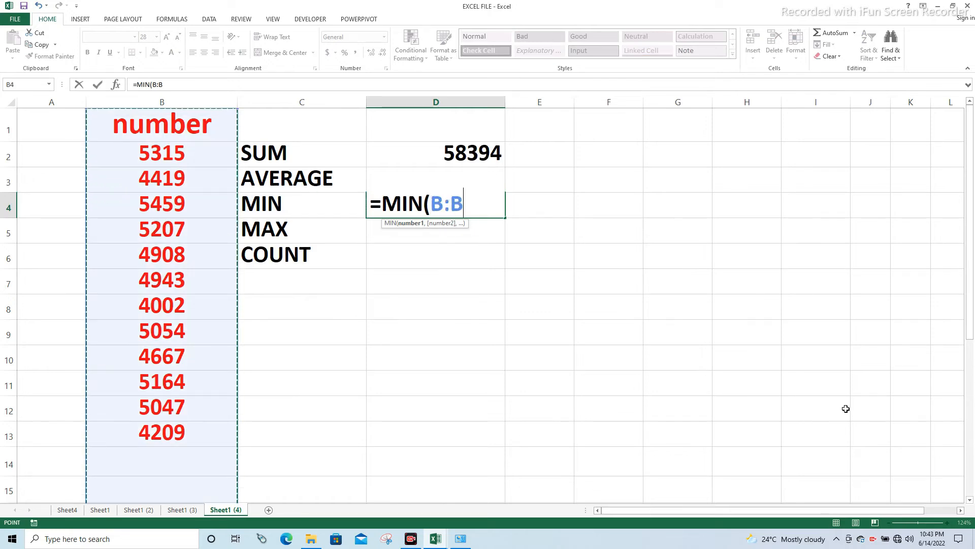
key("Return")
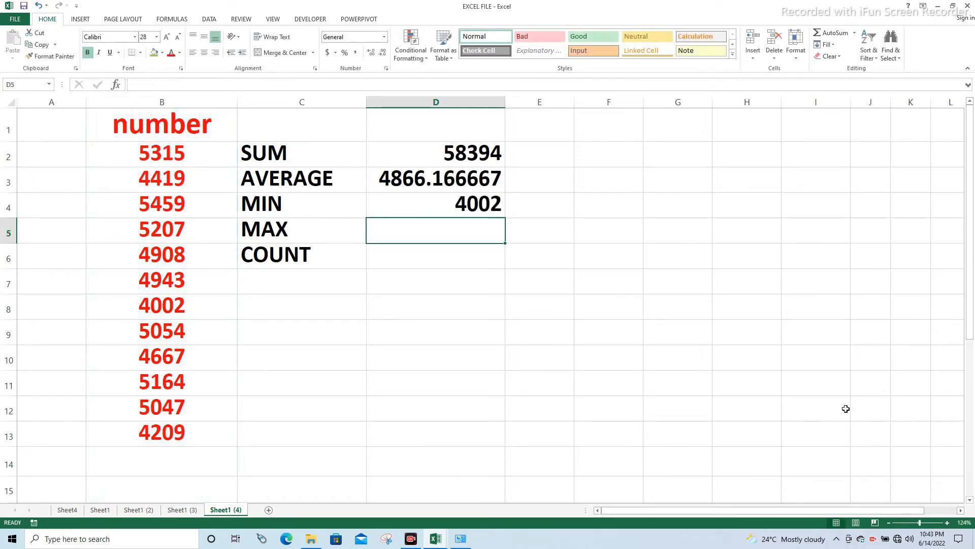
Step: Enter a MAX formula in D5 covering the whole of column B
type("=MAX")
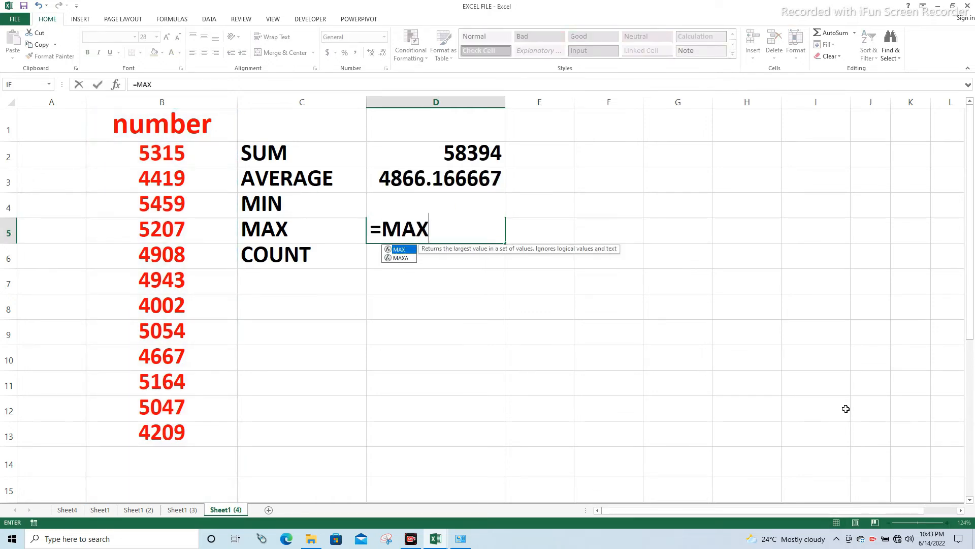
type("(")
key("Left")
key("Left")
key("ctrl+space")
key("Return")
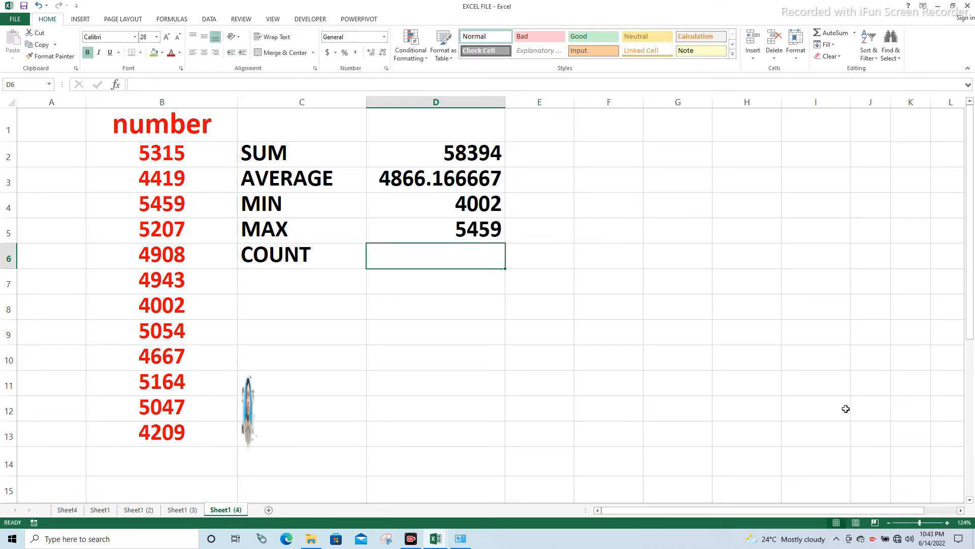
Step: Enter a COUNT formula in D6 covering the whole of column B
type("=COU")
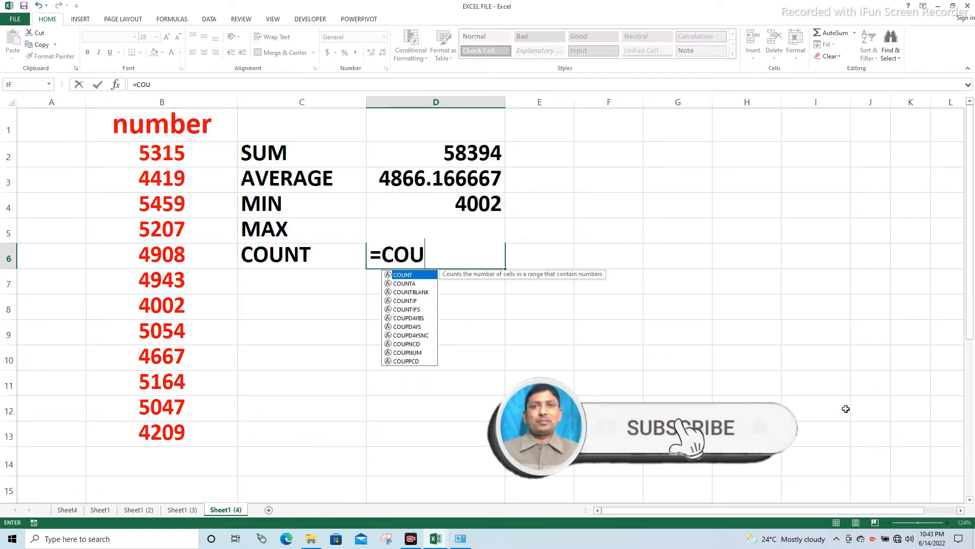
key("Tab")
key("Left")
key("Left")
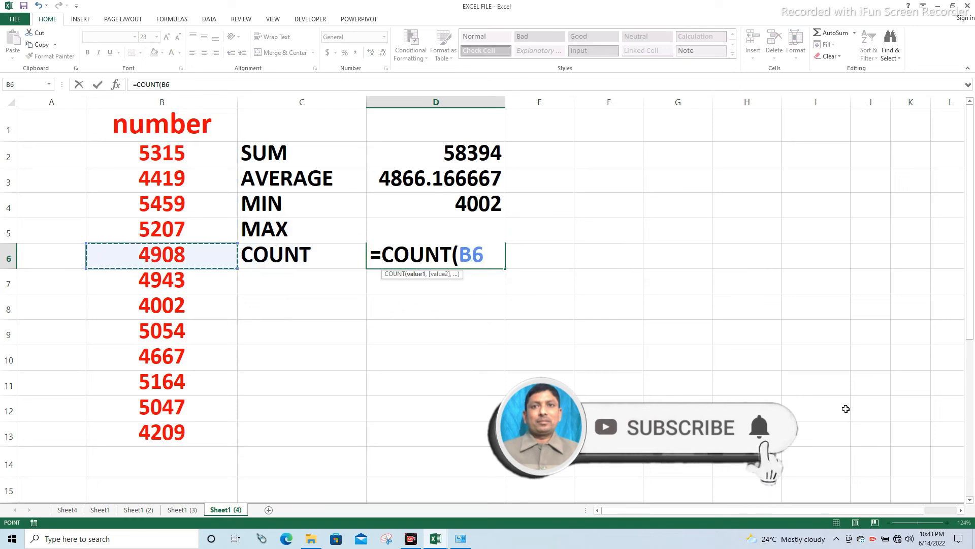
key("ctrl+space")
key("Return")
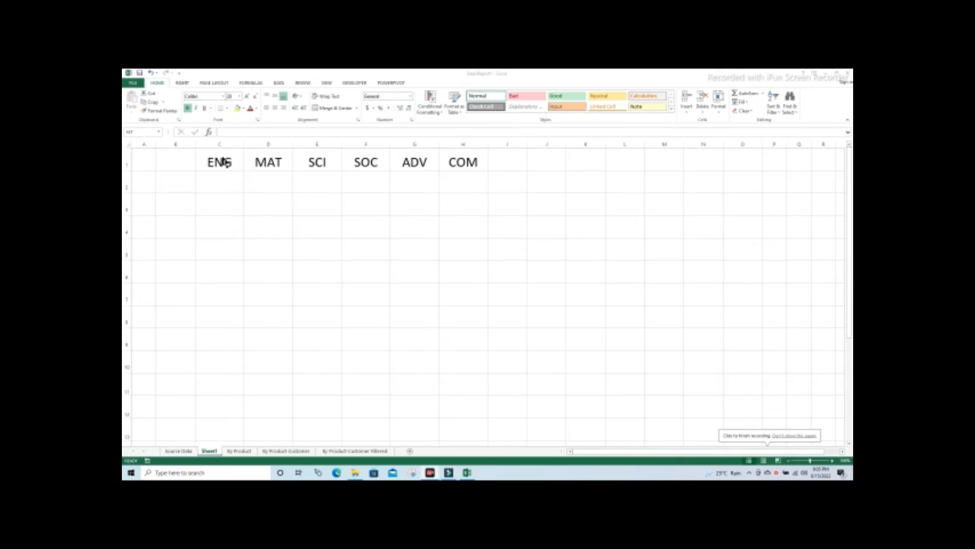
Step: Fill the range C2:H11 with the formula =RANDBETWEEN(75,95) in every cell at once
mouse_move(219, 177)
left_mouse_down()
mouse_move(453, 218)
mouse_move(446, 376)
left_mouse_up()
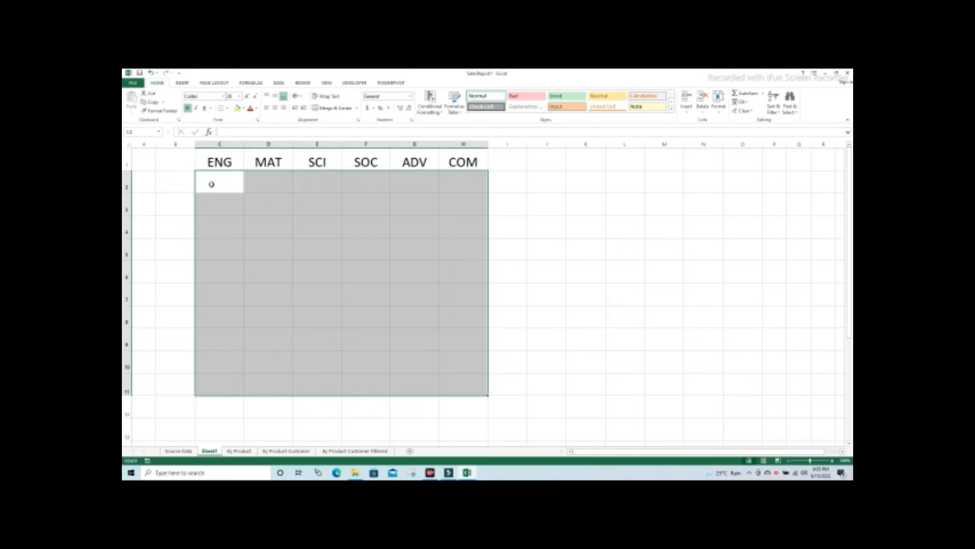
type("=RA")
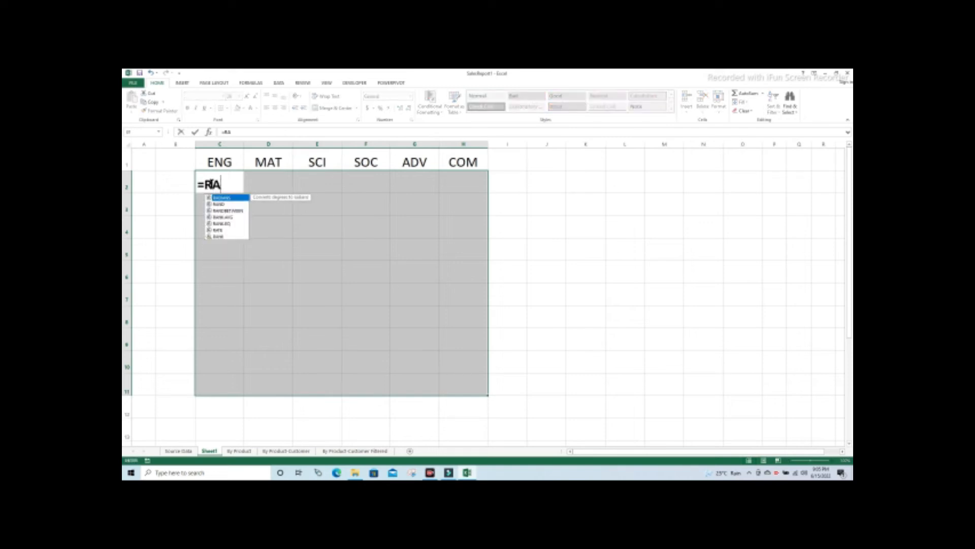
type("ND")
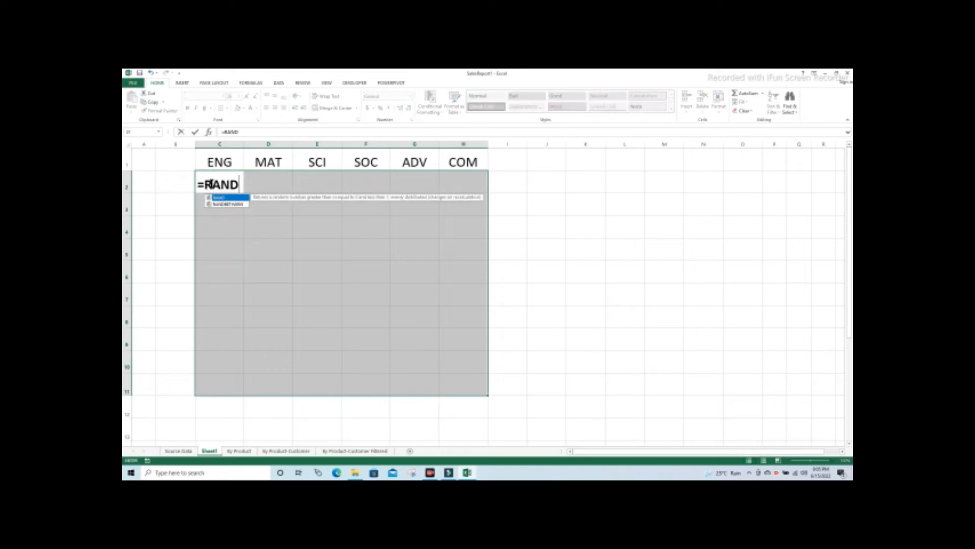
key("Down")
key("Tab")
type("75,95")
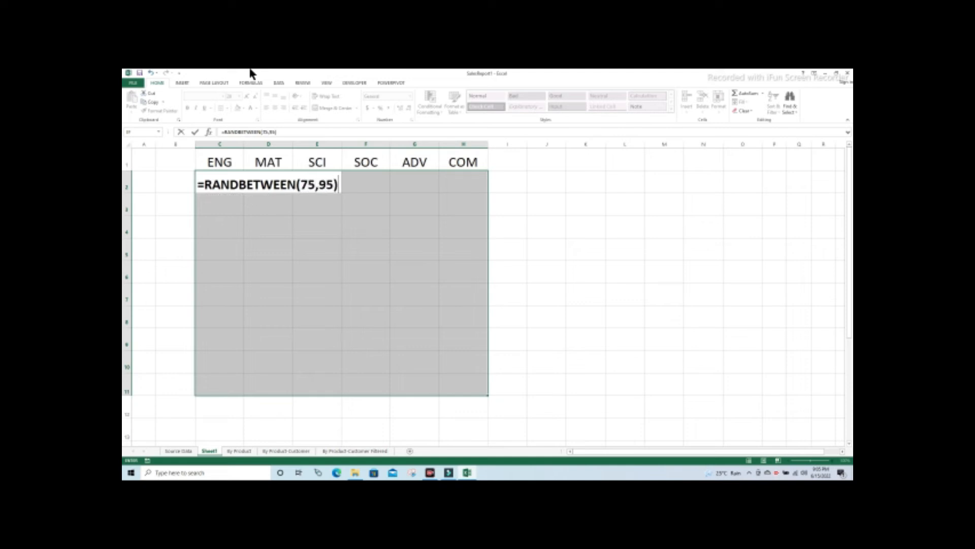
key("ctrl+Return")
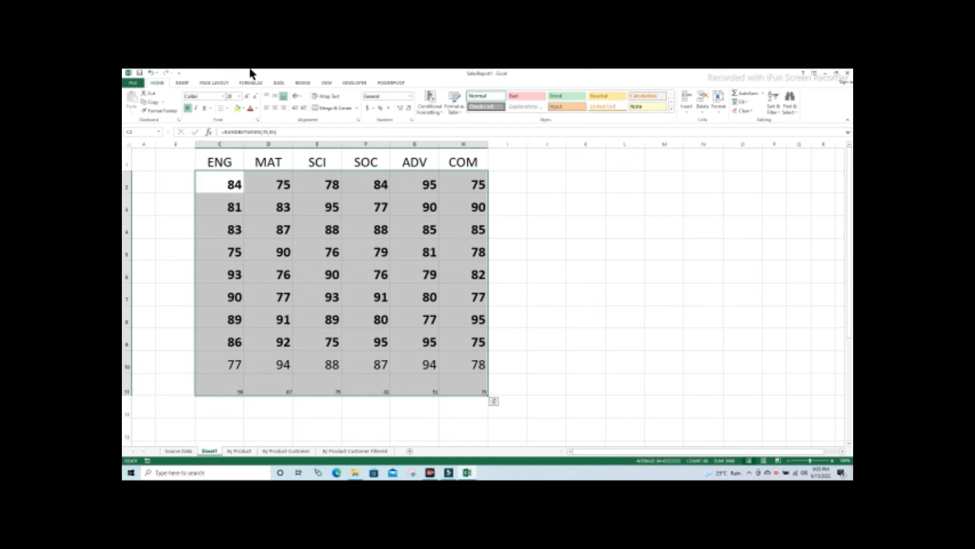
Step: Replace the random-number formulas in C2:H11 with their values using Paste Special
key("ctrl+c")
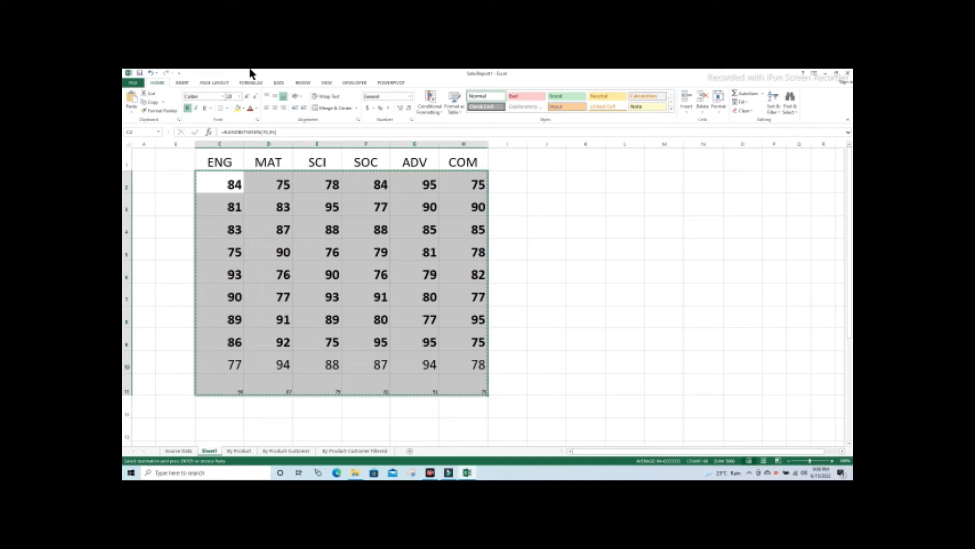
key("ctrl+alt+v")
key("v")
key("Return")
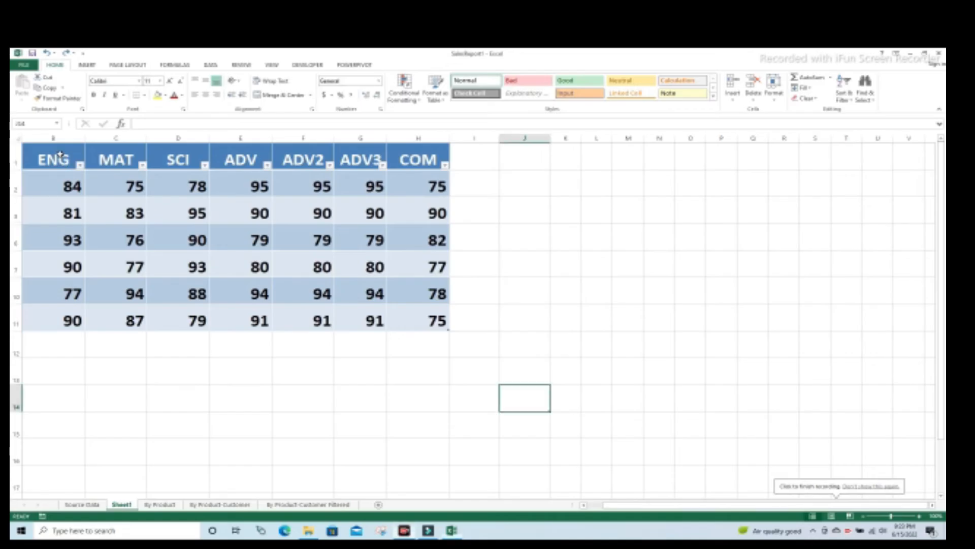
Step: Try an ordinary copy of the table B1:H11, including its hidden rows, to B14 and undo the paste
left_click(121, 237)
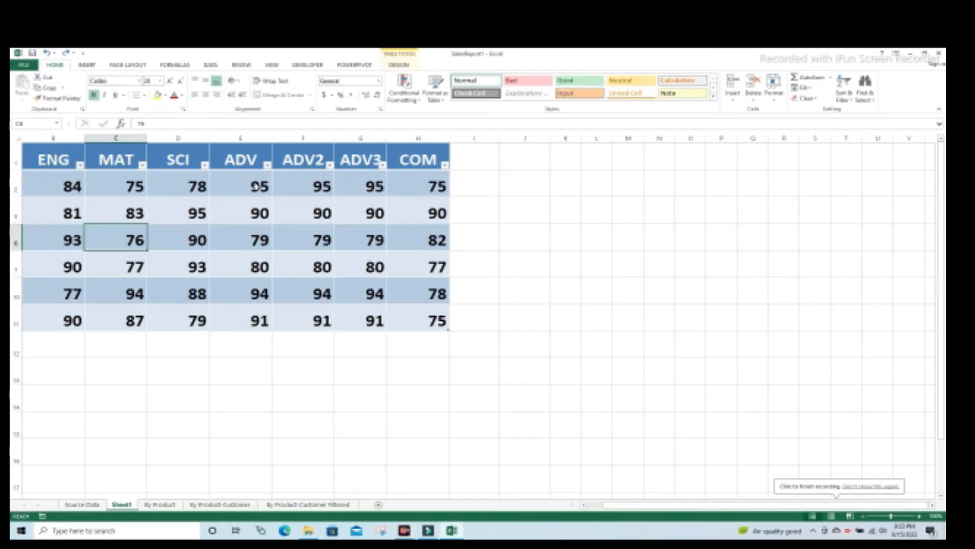
left_click(55, 155)
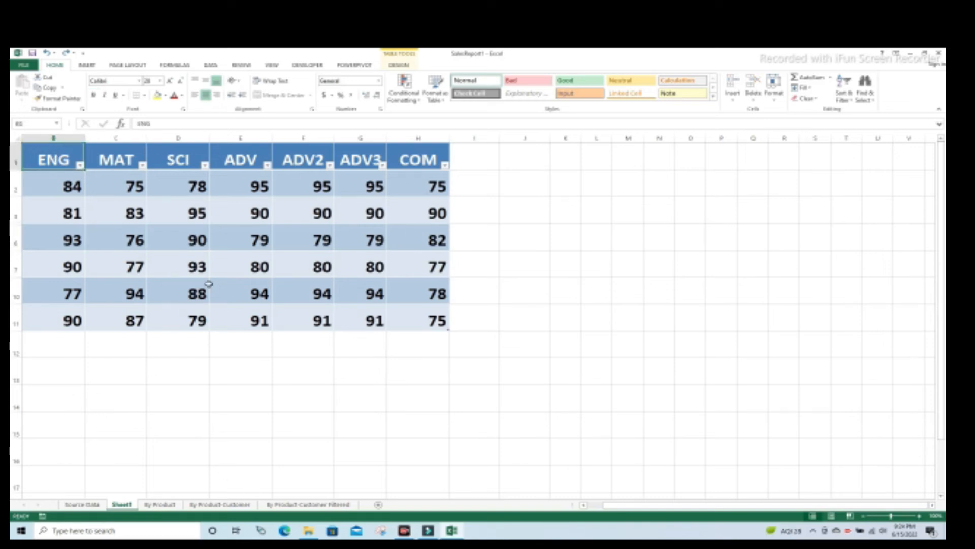
left_click_drag(55, 157, 410, 312)
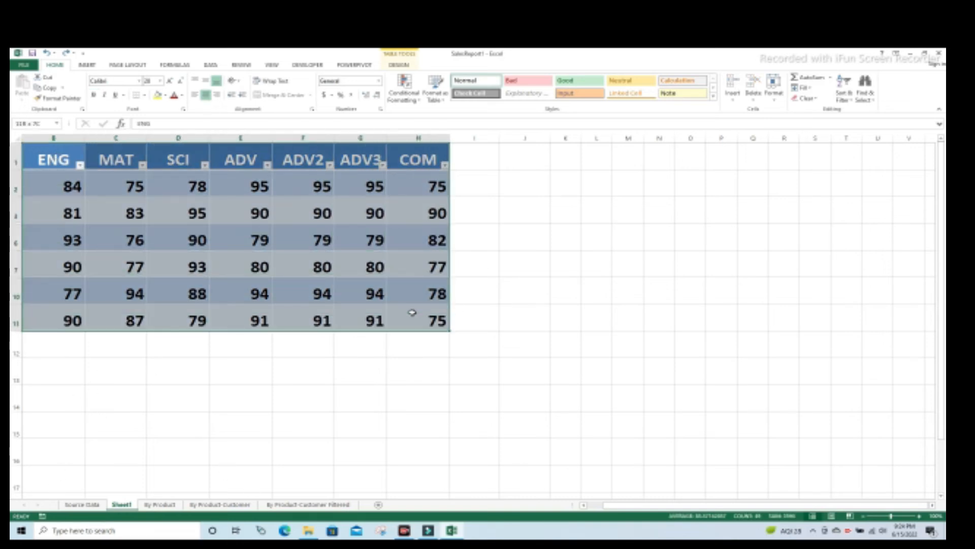
key("ctrl+c")
left_click(70, 395)
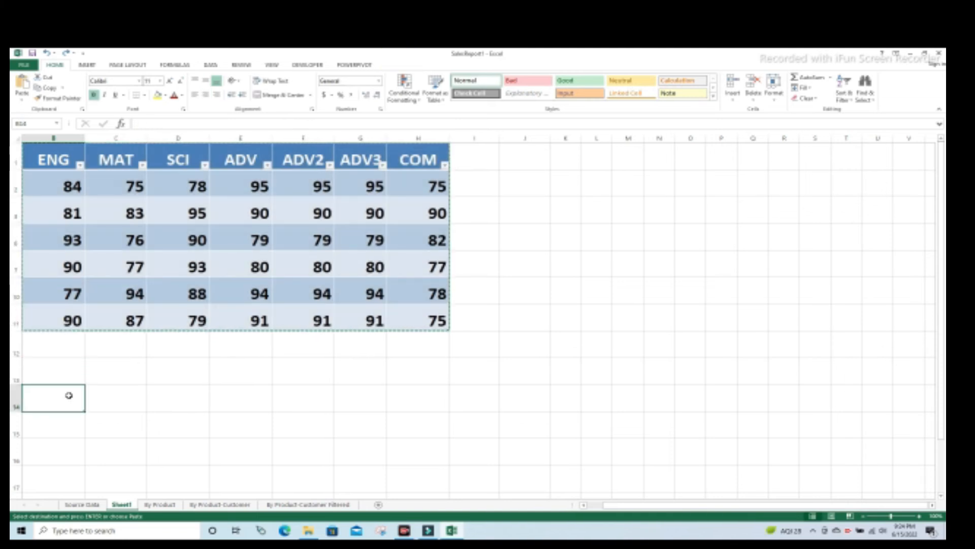
key("ctrl+v")
scroll(448, 397, "down", 5)
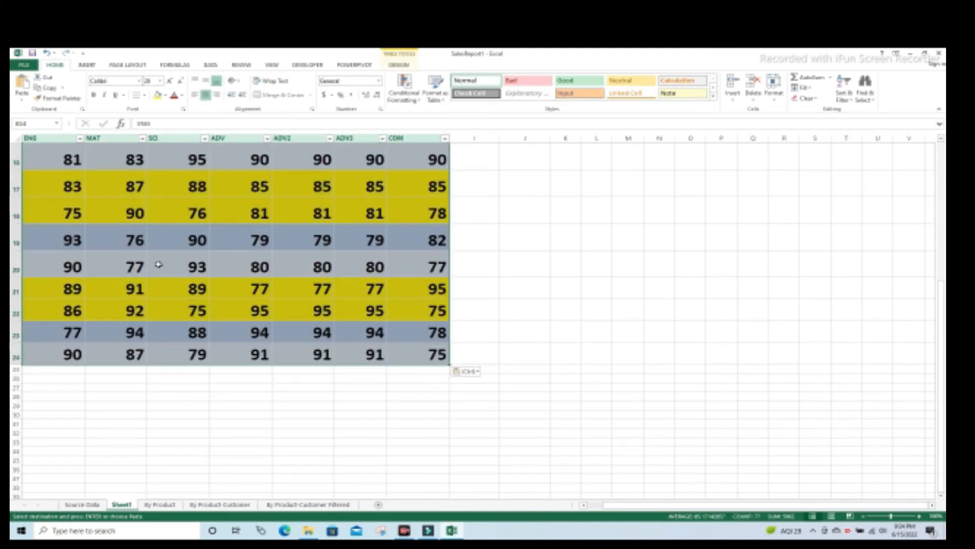
scroll(196, 277, "up", 3)
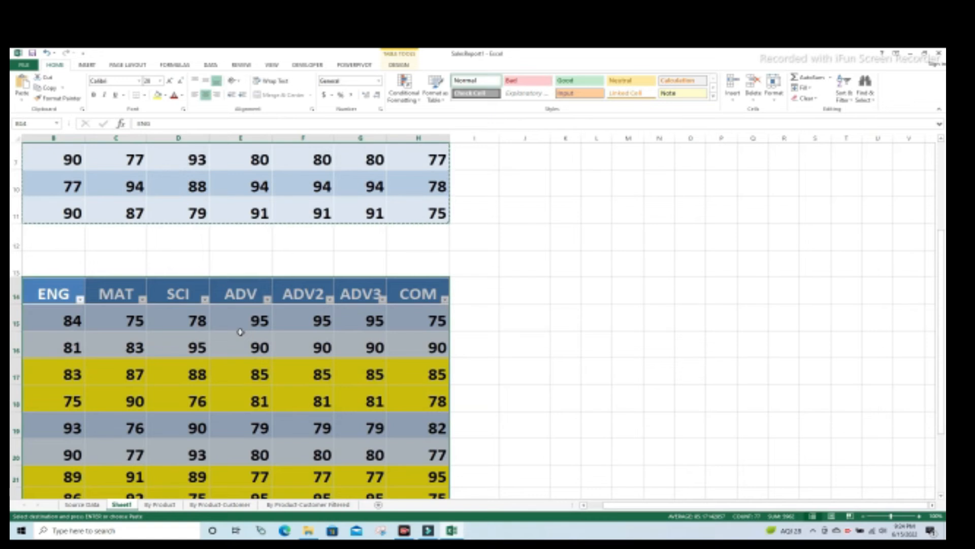
key("ctrl+z")
scroll(113, 215, "up", 3)
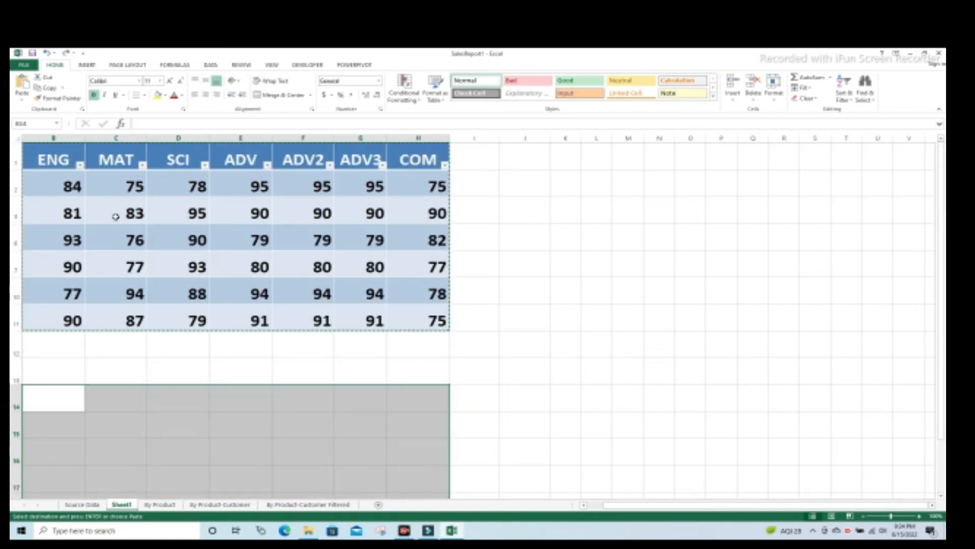
Step: Select only the visible cells of the table B1:H11 with Go To Special and copy them
left_click_drag(48, 159, 431, 310)
key("ctrl+g")
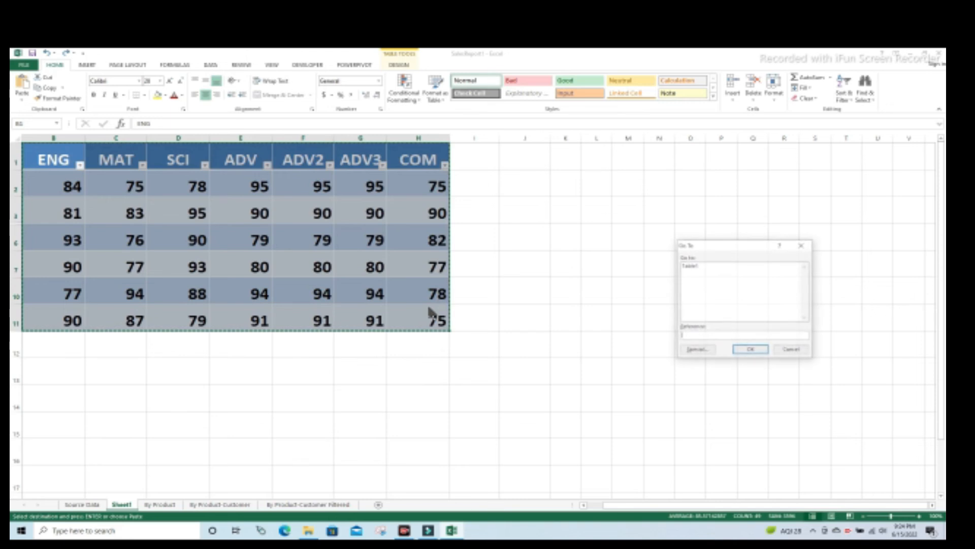
left_click(694, 349)
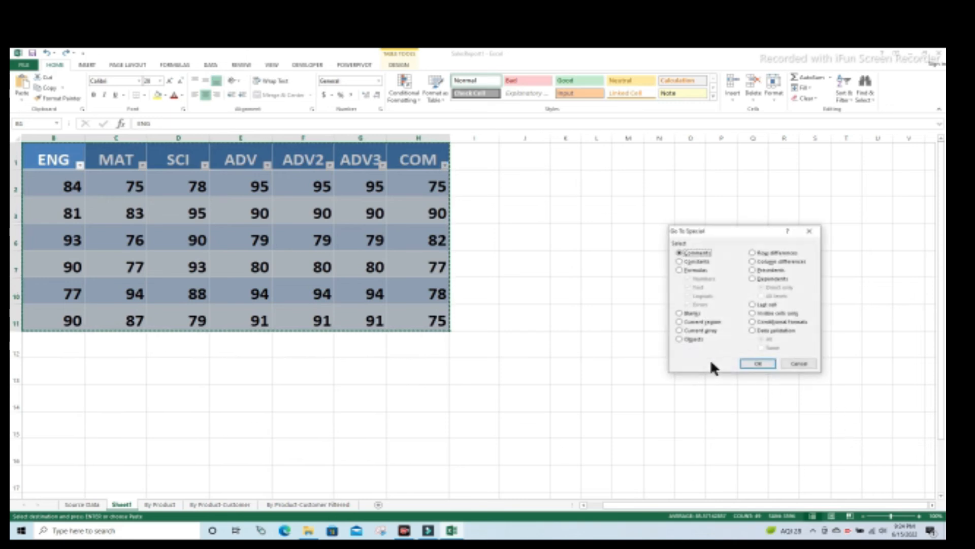
left_click(771, 312)
left_click(752, 363)
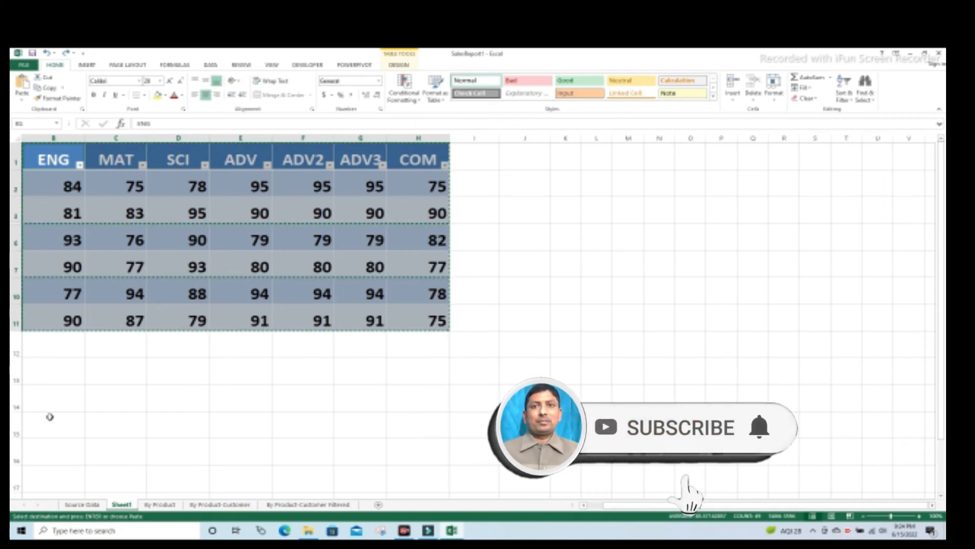
Step: Paste the copied visible rows of the table at B14
left_click(50, 417)
key("ctrl+v")
scroll(491, 374, "down", 2)
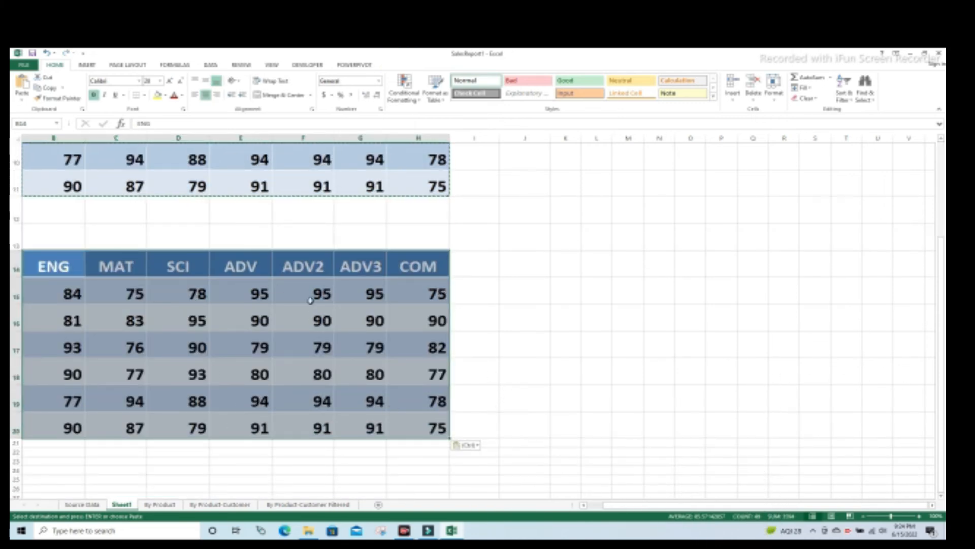
scroll(310, 300, "up", 3)
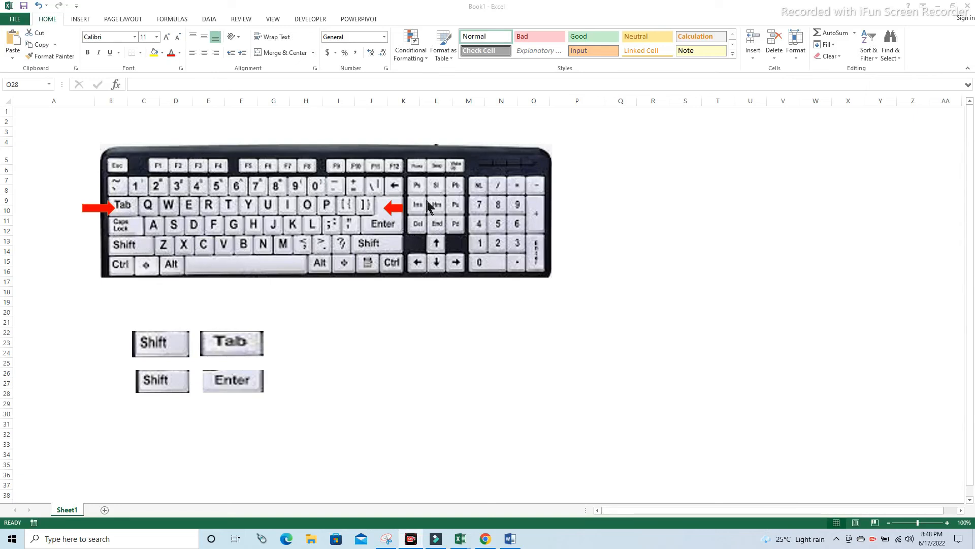
Step: Move the active cell down column O from O28 to O34, one row at a time
left_click(606, 259)
key("Return")
key("Return")
key("Return")
key("Return")
key("Return")
key("Return")
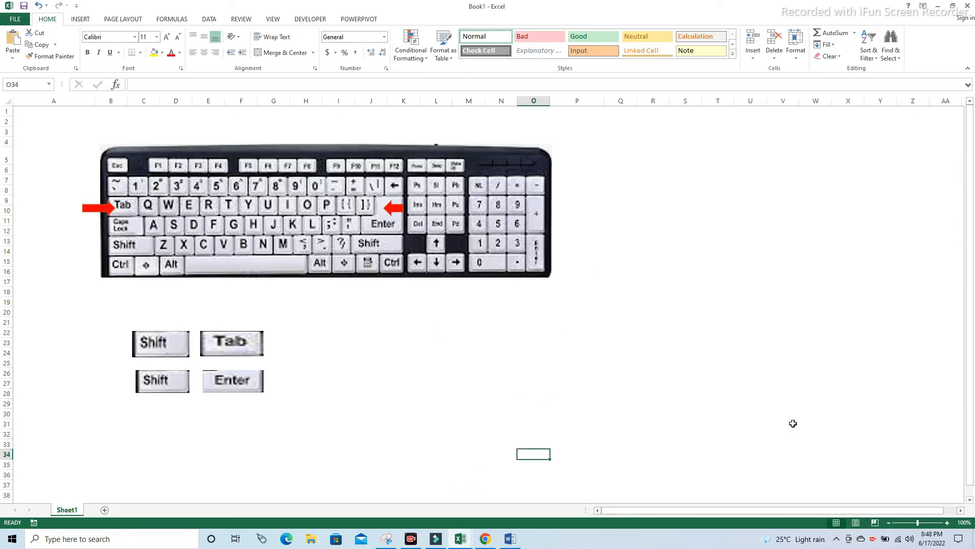
Step: Move the active cell rightward along row 34 from O34, one column at a time
key("Tab")
key("Tab")
key("Tab")
key("Tab")
key("Tab")
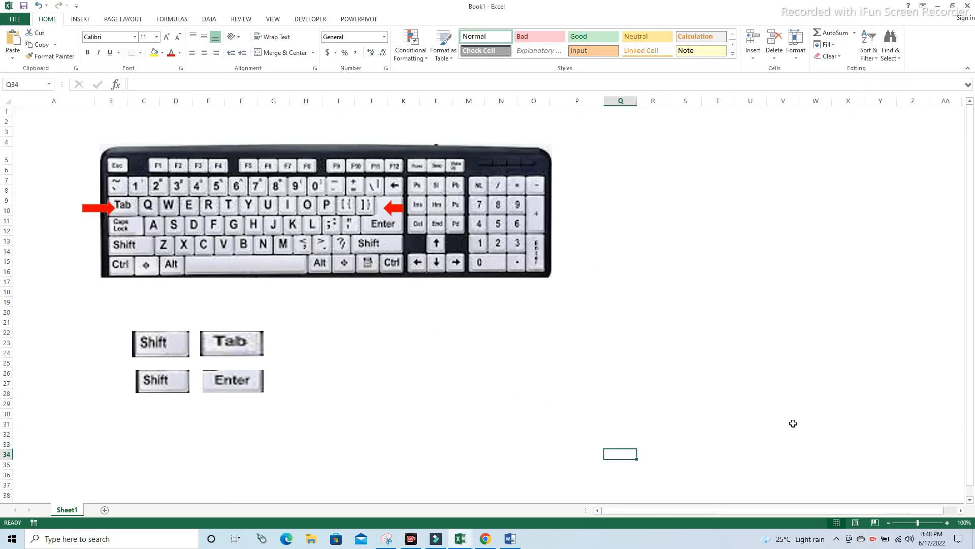
Step: Select N24 and move the active cell leftward along row 24 to A24, one column at a time
left_click(378, 391)
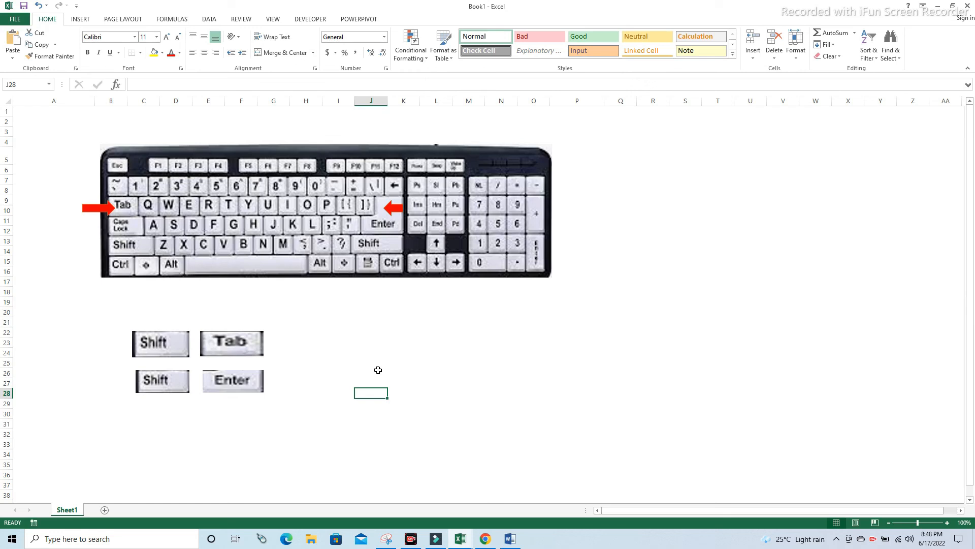
left_click(515, 350)
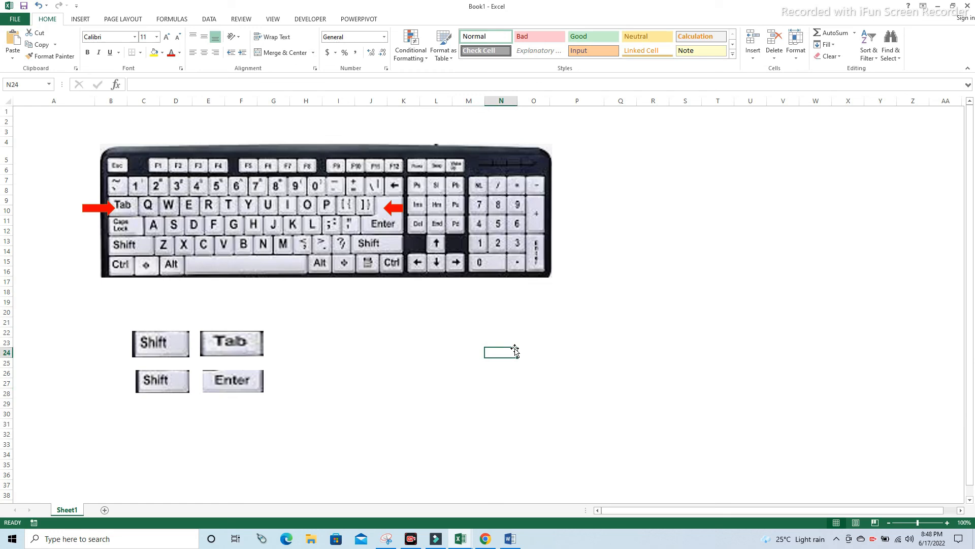
key("shift+Tab")
key("shift+Tab")
key("shift+Tab")
key("shift+Tab")
key("shift+Tab")
key("shift+Tab")
key("shift+Tab")
key("shift+Tab")
key("shift+Tab")
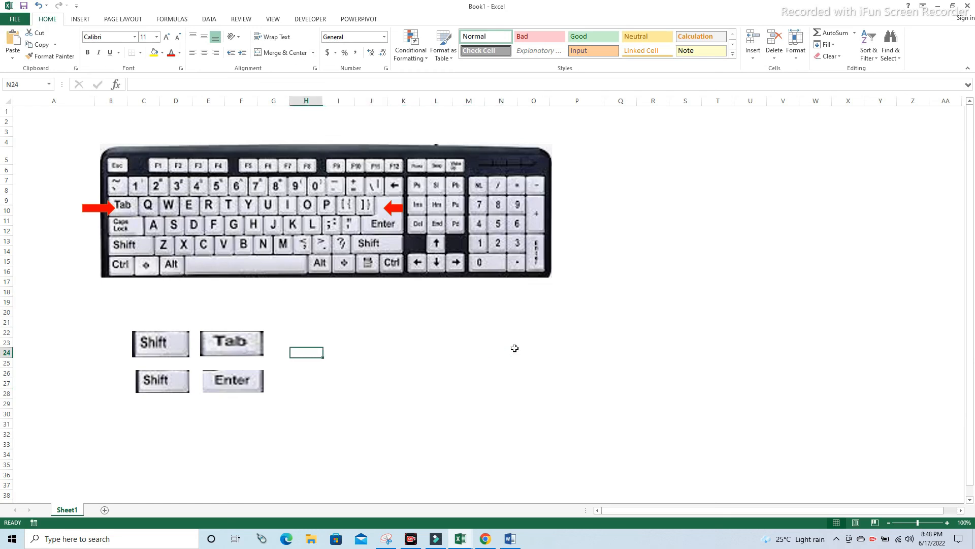
key("shift+Tab")
key("shift+Tab")
key("shift+Tab")
key("shift+Tab")
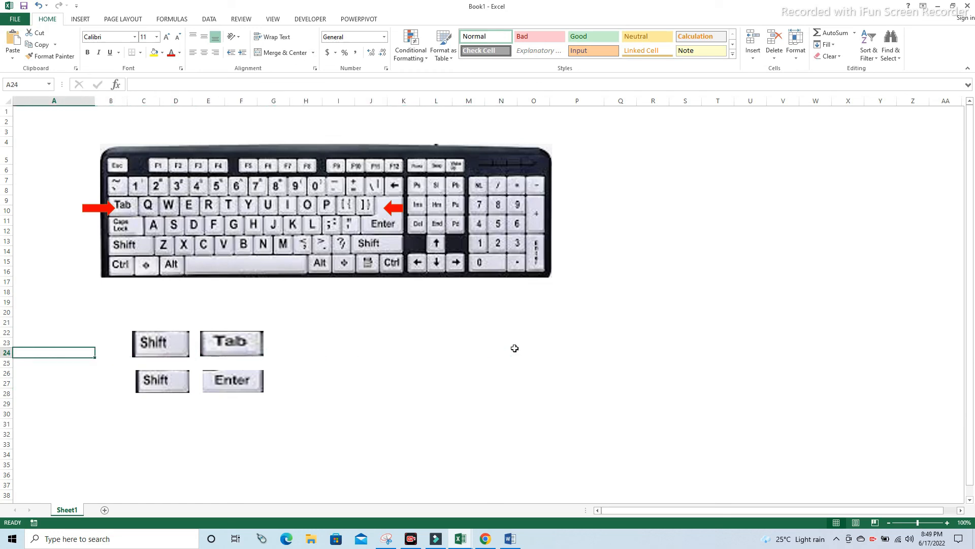
Step: Move the active cell up column A from A24 to A3, one row at a time
key("shift+Return")
key("shift+Return")
key("shift+Return")
key("shift+Return")
key("shift+Return")
key("shift+Return")
key("shift+Return")
key("shift+Return")
key("shift+Return")
key("shift+Return")
key("shift+Return")
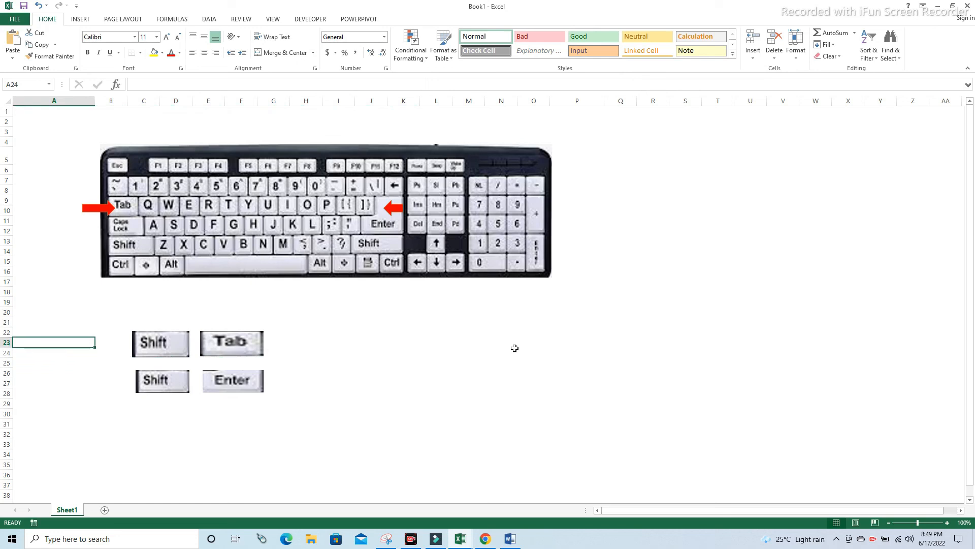
key("shift+Return")
key("shift+Return")
key("shift+Return")
key("shift+Return")
key("shift+Return")
key("shift+Return")
key("shift+Return")
key("shift+Return")
key("shift+Return")
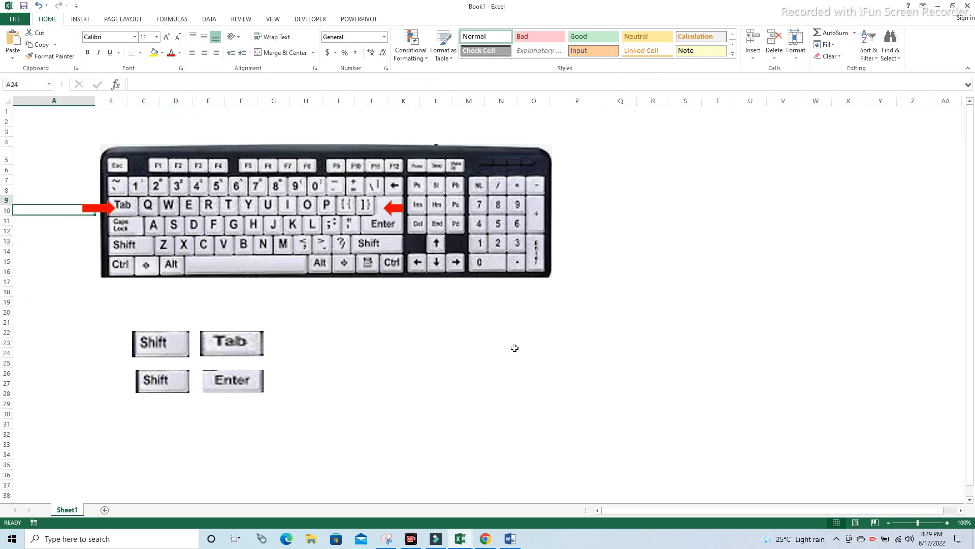
key("shift+Return")
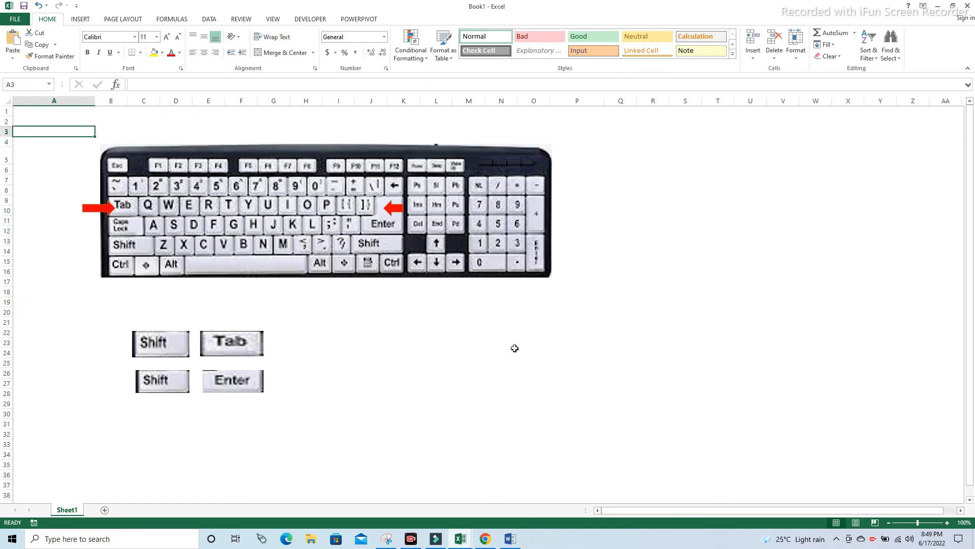